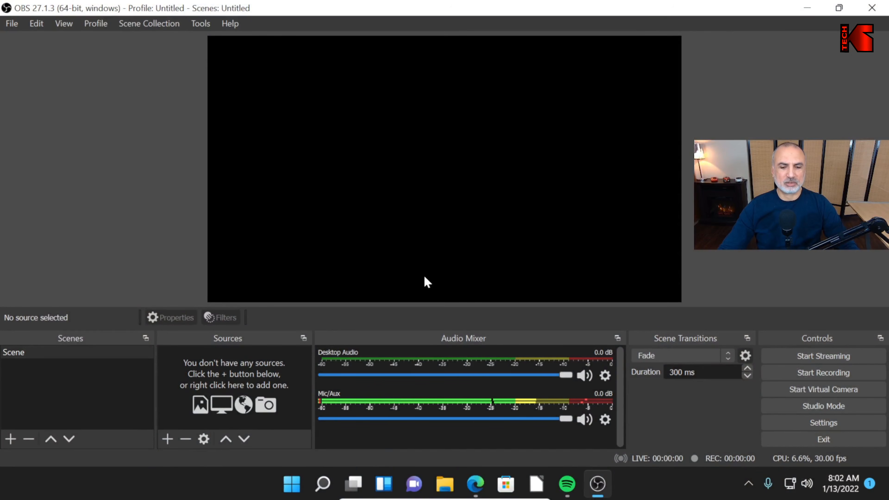
# - Switch to the browser to view the OBS Studio download options on obsproject.com, and return to OBS
pyautogui.click(477, 489)
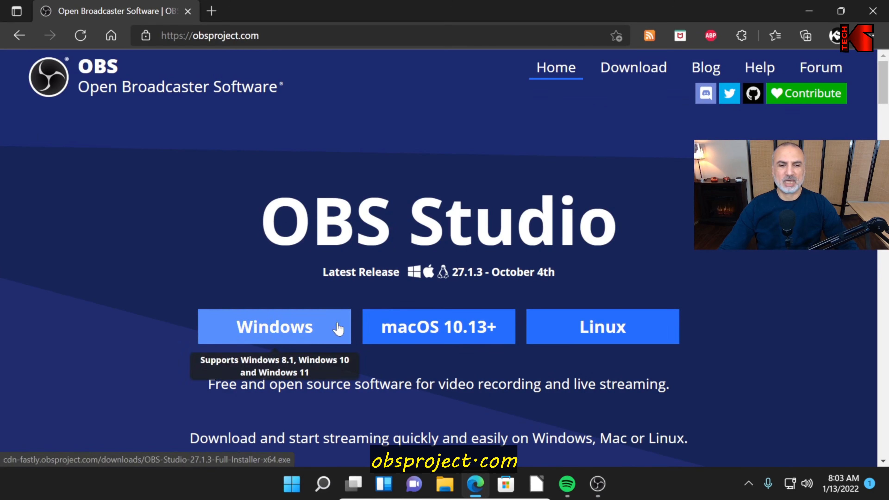
pyautogui.click(809, 11)
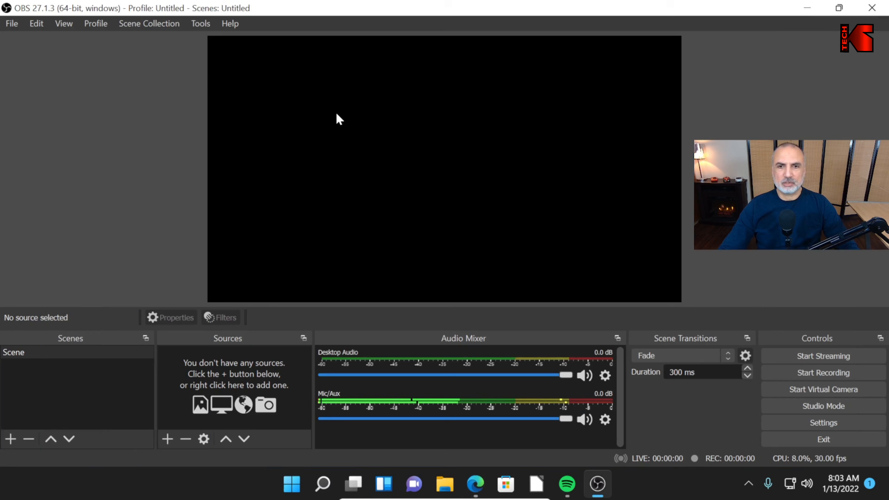
# - Look over the usage options in the Auto-Configuration Wizard, and dismiss it without applying anything
pyautogui.click(201, 24)
pyautogui.click(206, 41)
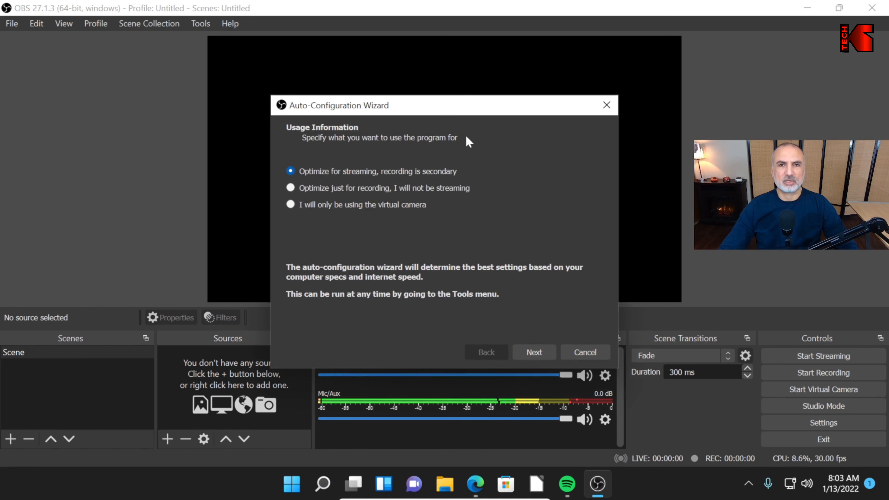
pyautogui.click(585, 354)
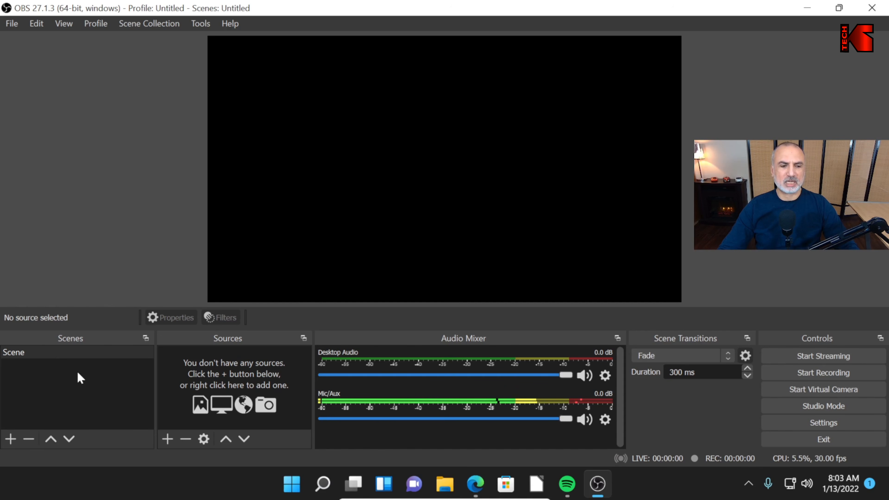
# - Add a new scene named "Webcam + Mic"
pyautogui.click(10, 439)
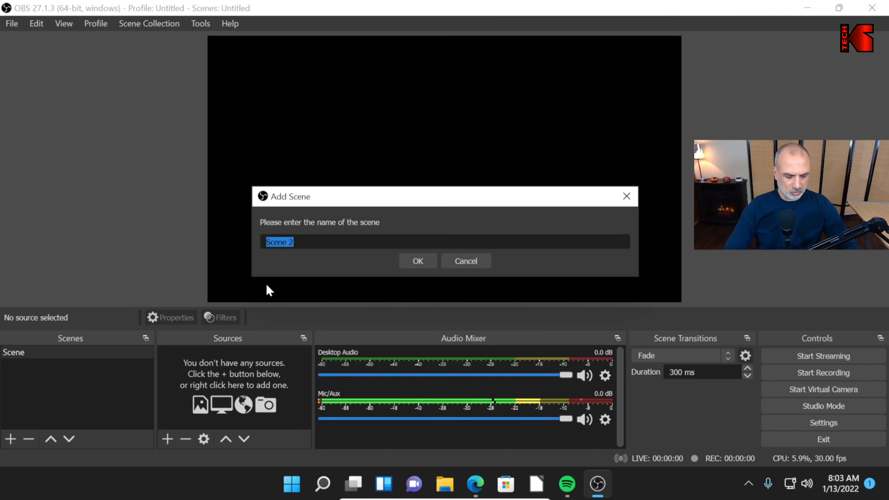
pyautogui.write('Webcam')
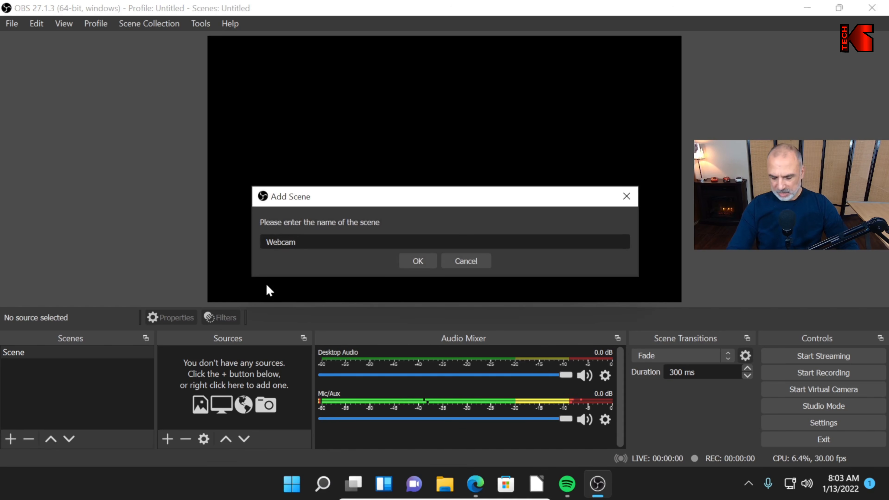
pyautogui.write(' + Mic')
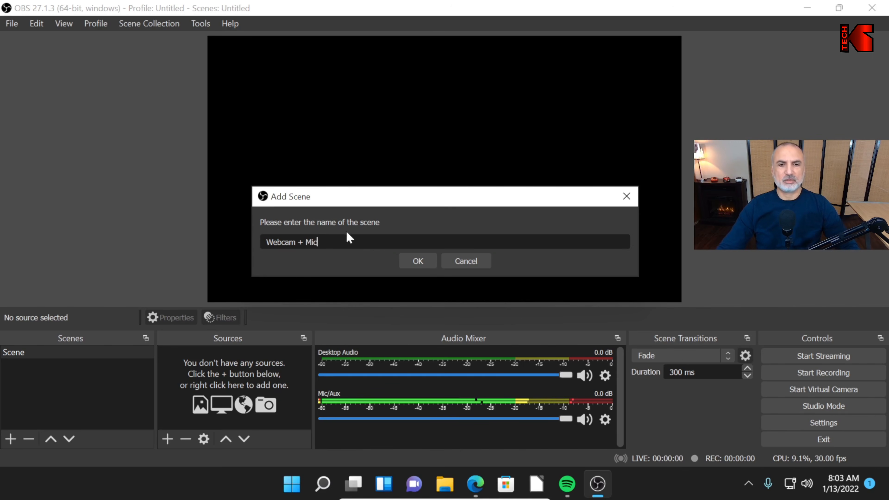
pyautogui.click(416, 261)
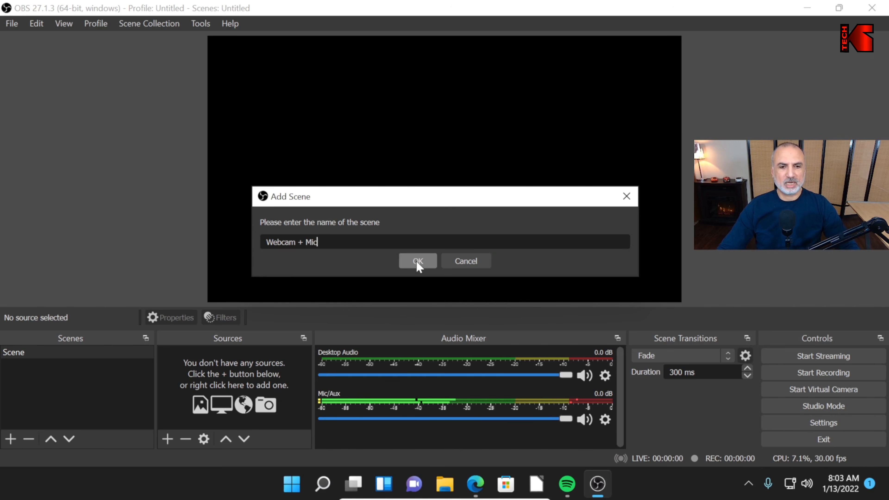
pyautogui.click(417, 262)
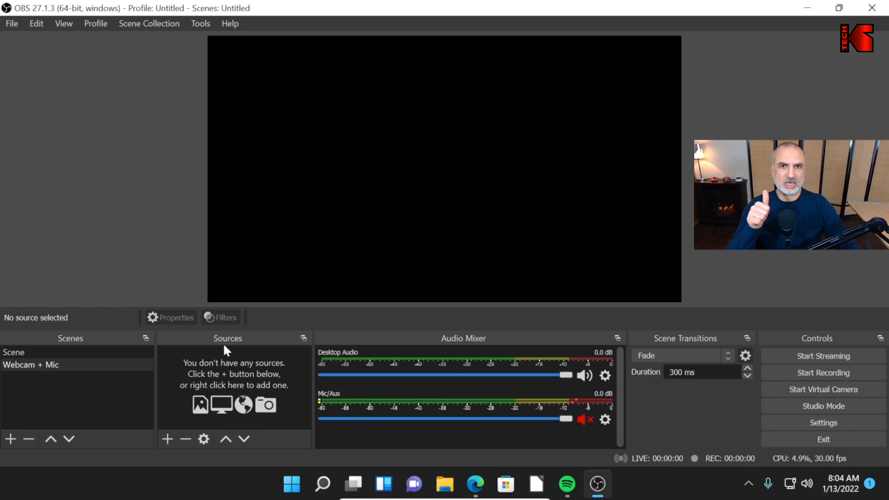
# - Add a new Video Capture Device source named "Logitech C920" to the Webcam + Mic scene
pyautogui.click(168, 439)
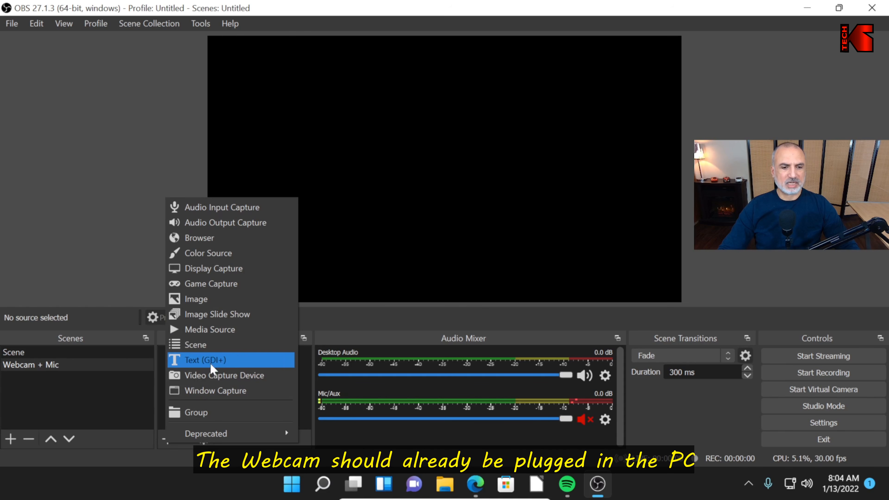
pyautogui.click(201, 375)
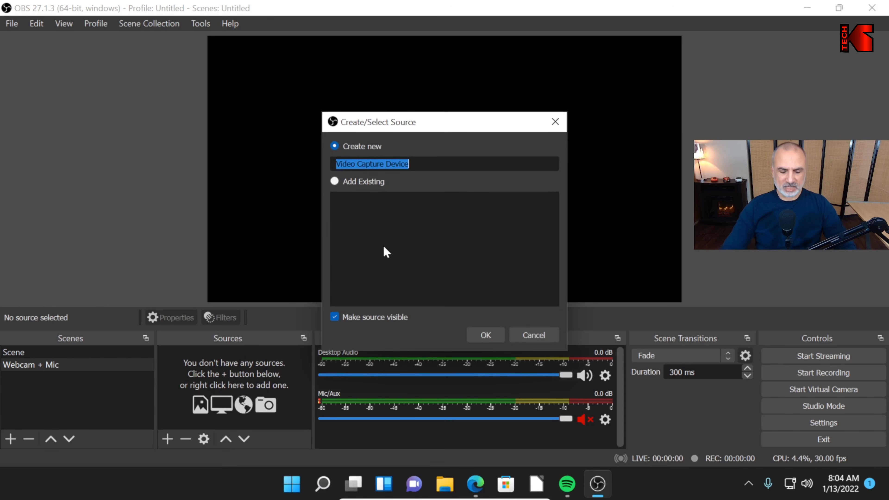
pyautogui.write('Logitech ')
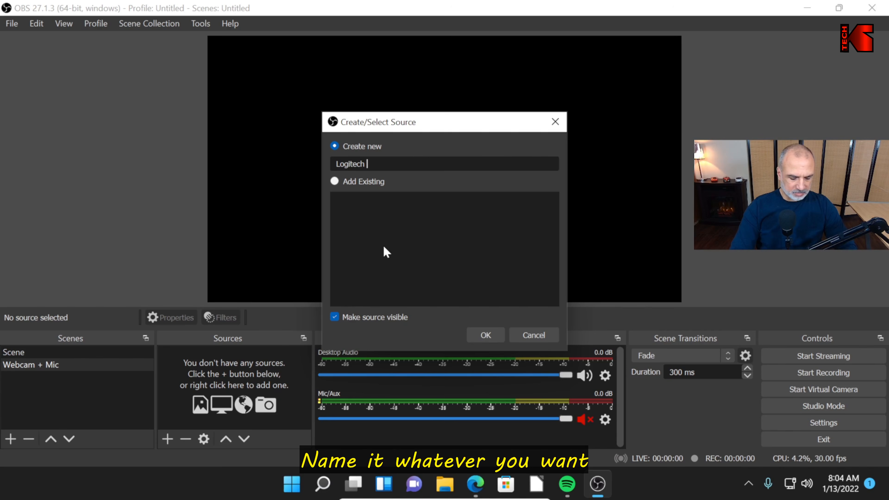
pyautogui.write('C920')
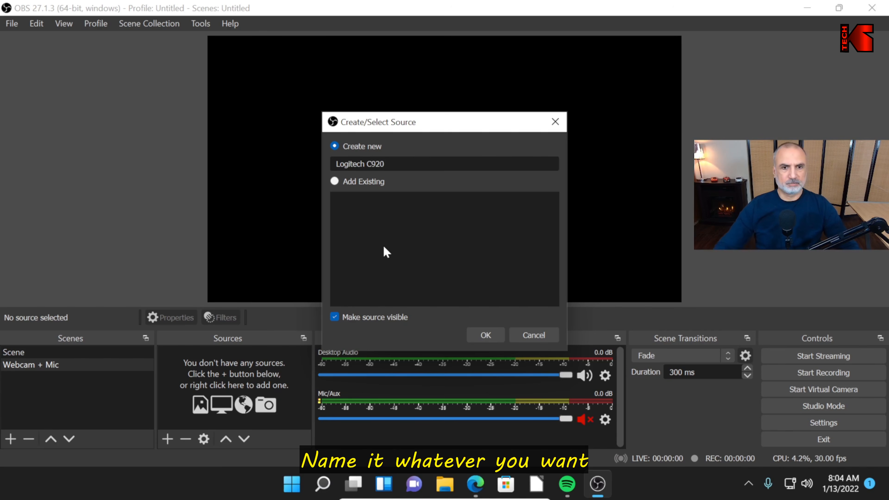
pyautogui.click(486, 335)
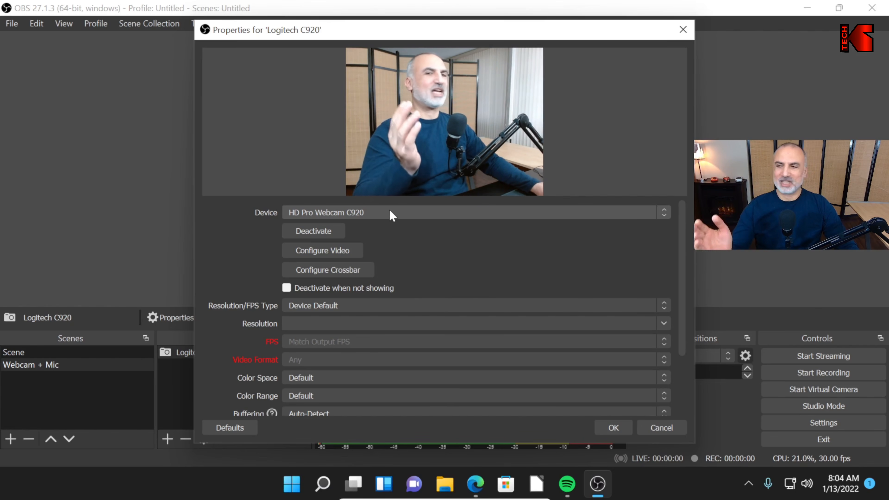
# - Keep HD Pro Webcam C920 as the video device and give it a custom resolution of 1920x1080 at 30 FPS
pyautogui.click(377, 211)
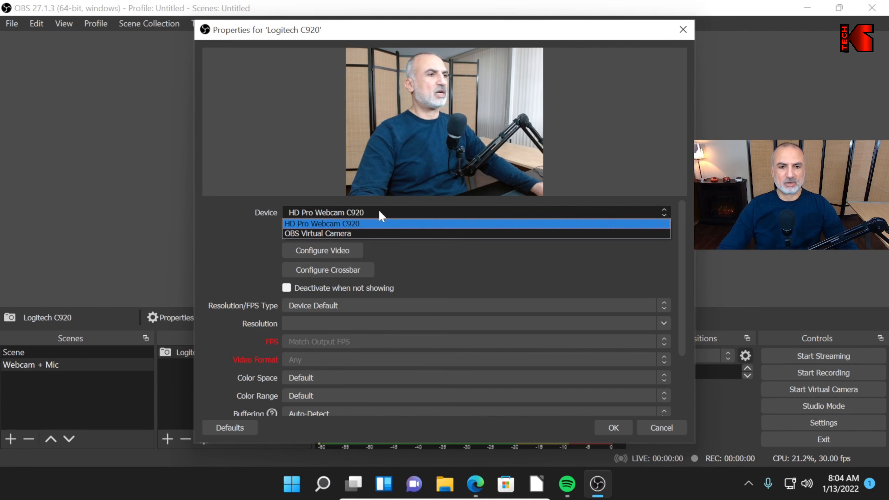
pyautogui.click(379, 213)
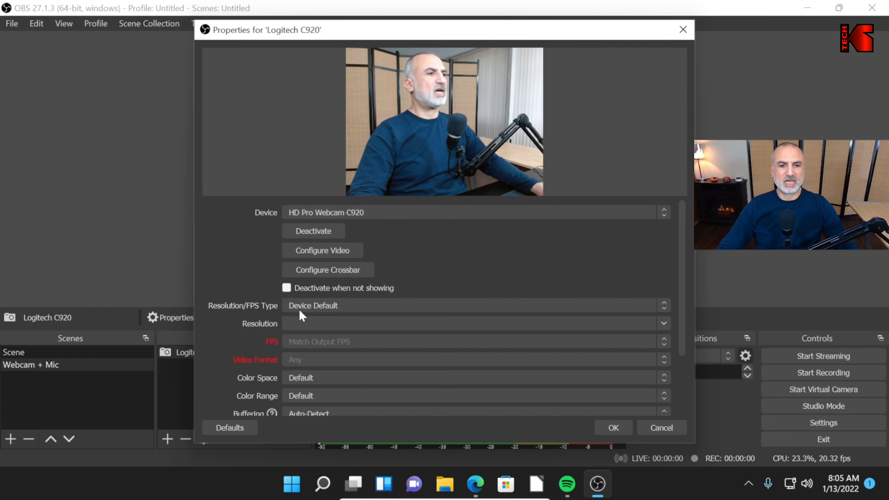
pyautogui.click(337, 307)
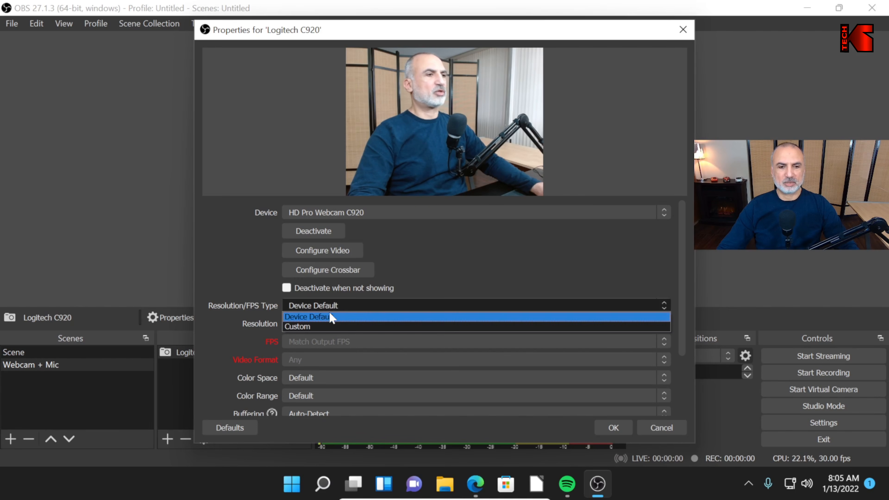
pyautogui.click(308, 326)
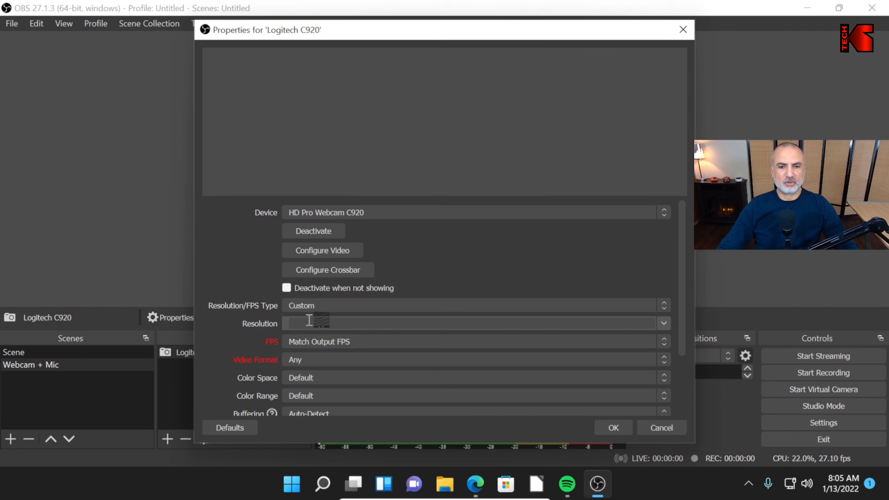
pyautogui.click(664, 324)
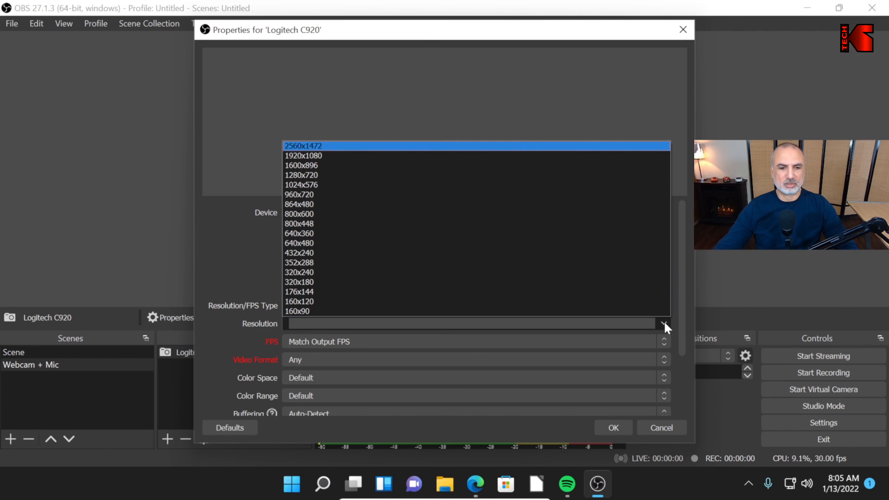
pyautogui.click(294, 158)
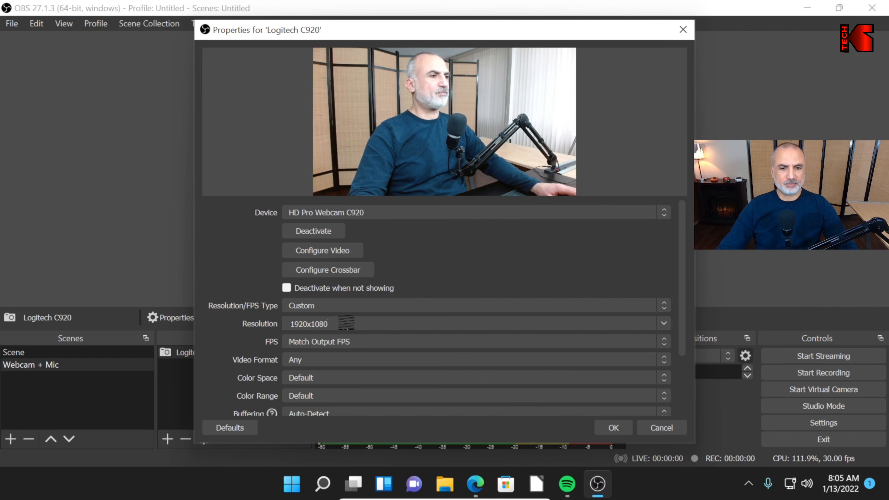
pyautogui.click(346, 347)
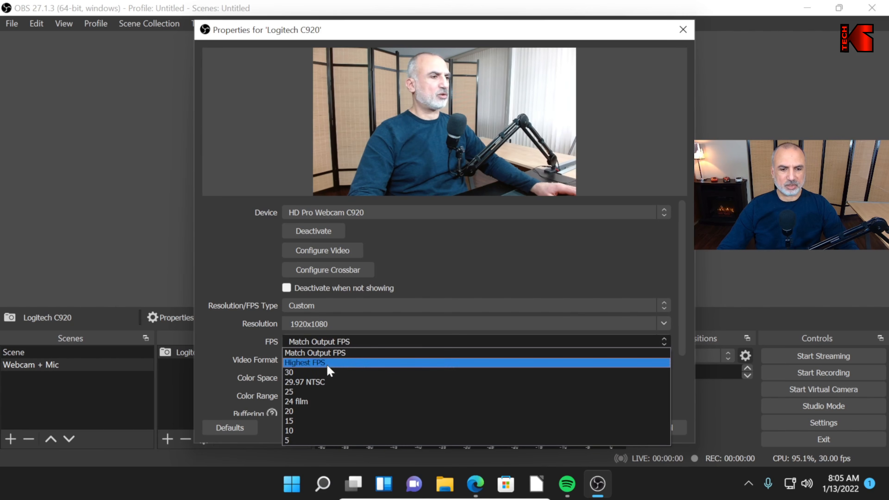
pyautogui.click(298, 373)
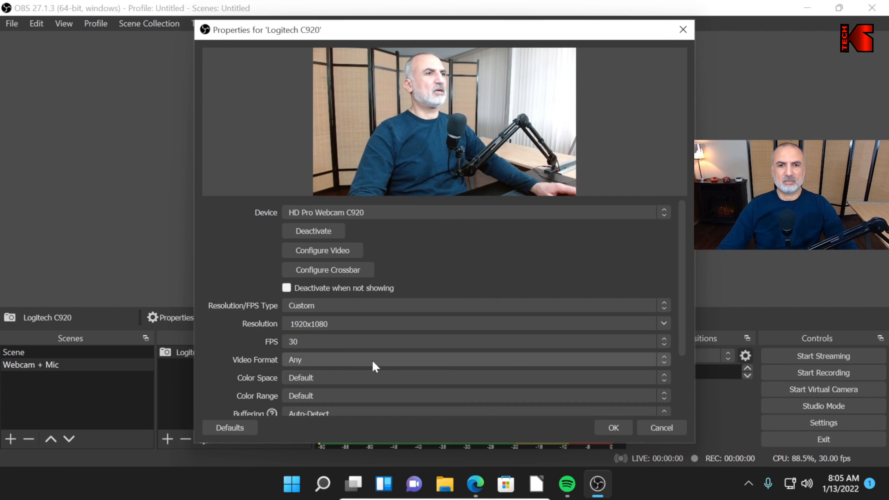
pyautogui.click(614, 428)
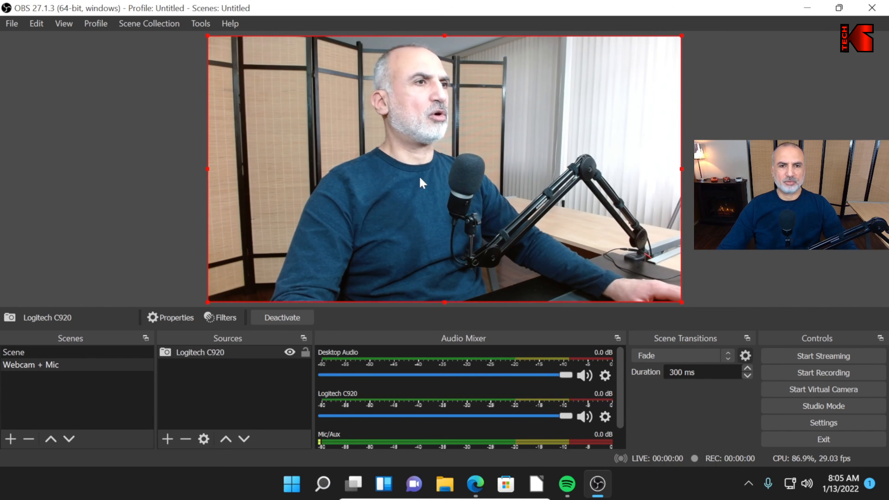
# - Shrink the webcam picture toward the canvas's upper-left corner, and enlarge it again to fill the canvas
pyautogui.moveTo(675, 296); pyautogui.dragTo(390, 136)
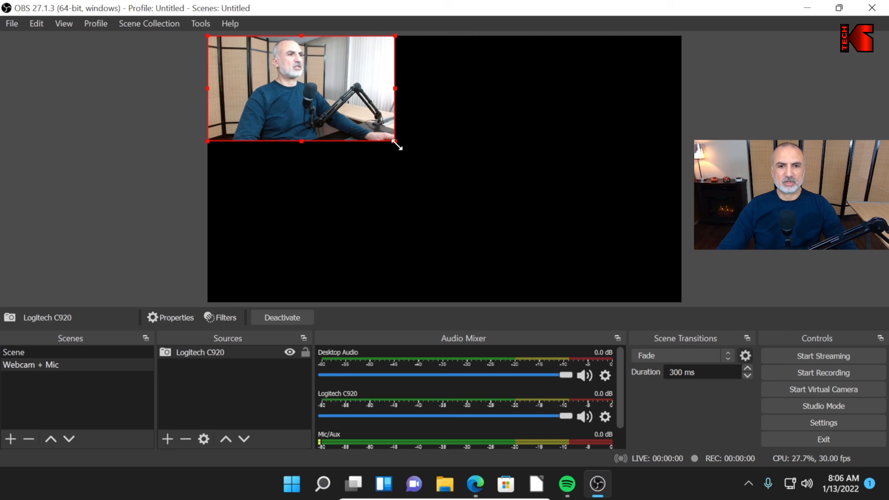
pyautogui.moveTo(397, 145); pyautogui.dragTo(681, 302)
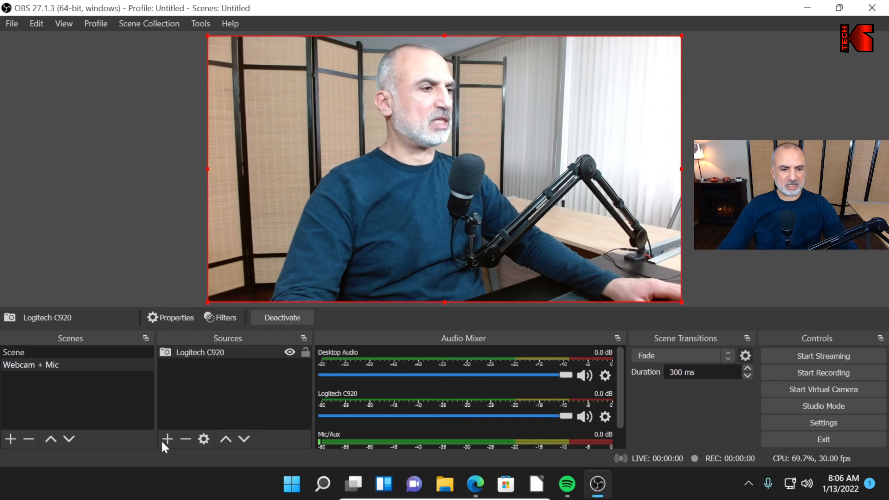
# - Add a new Audio Input Capture source named "Logi Mic" to the scene
pyautogui.click(168, 439)
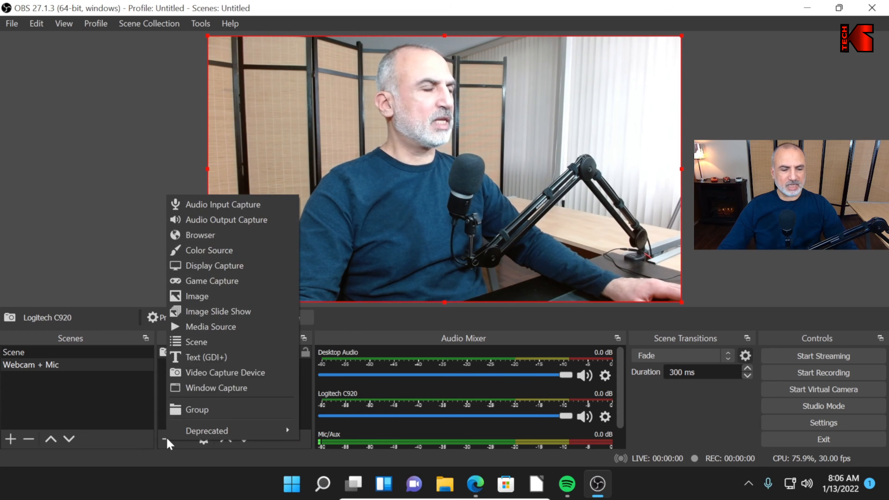
pyautogui.click(192, 205)
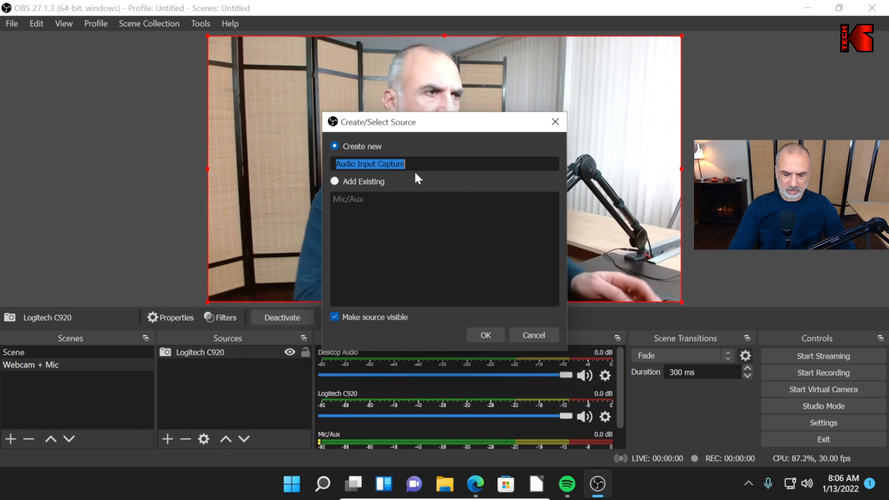
pyautogui.write('Logi ')
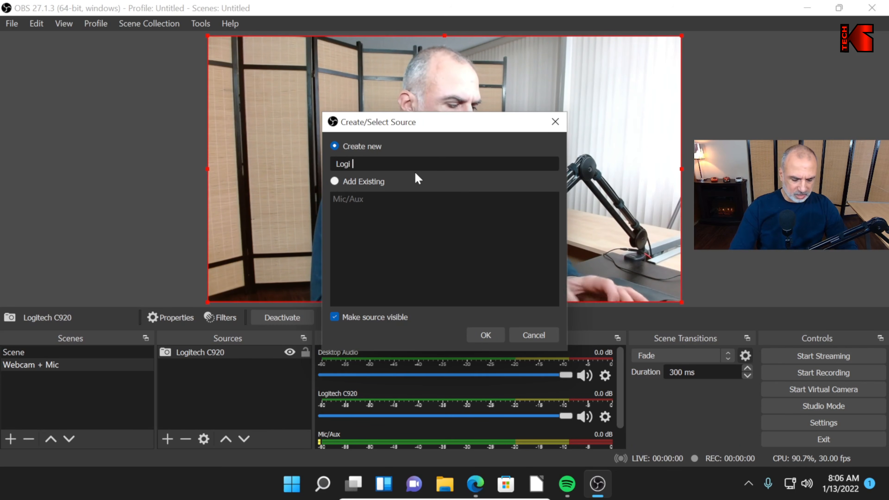
pyautogui.write('Mic')
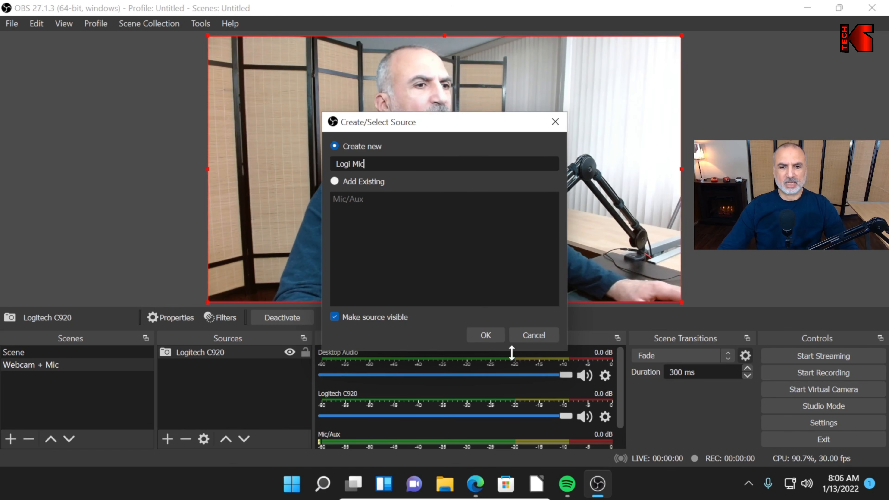
pyautogui.click(485, 337)
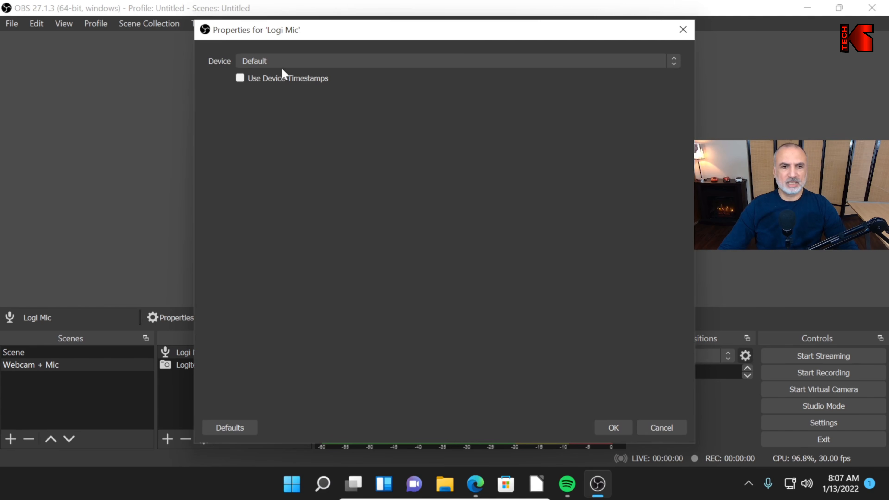
# - Set the Logi Mic source's device to Microphone (HD Pro Webcam C920)
pyautogui.click(267, 63)
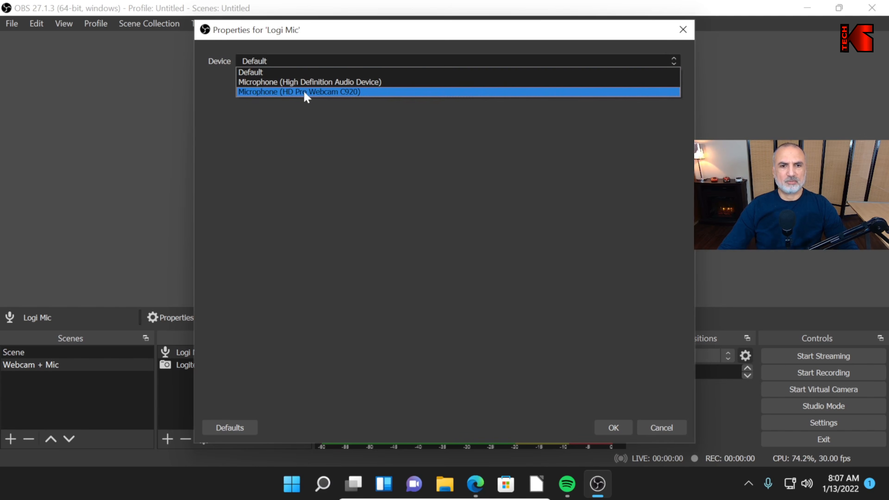
pyautogui.click(341, 92)
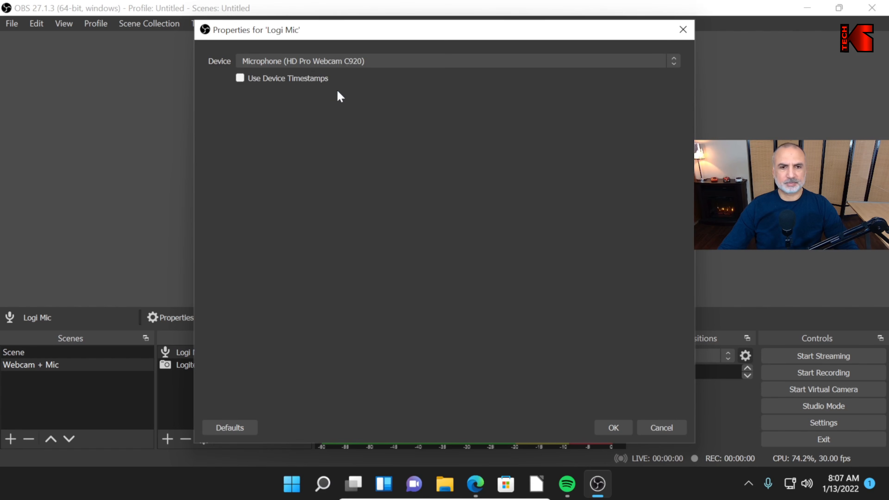
pyautogui.click(614, 428)
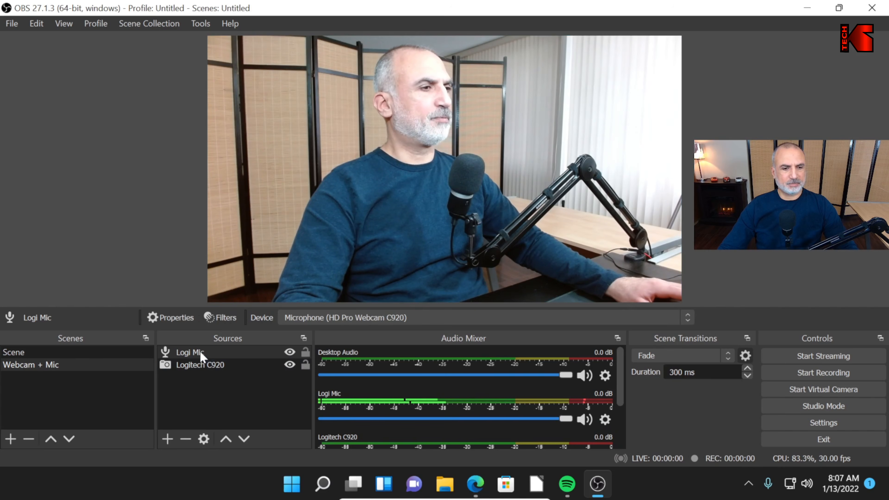
# - Lower the Logi Mic volume to -0.6 dB in the audio mixer
pyautogui.click(202, 366)
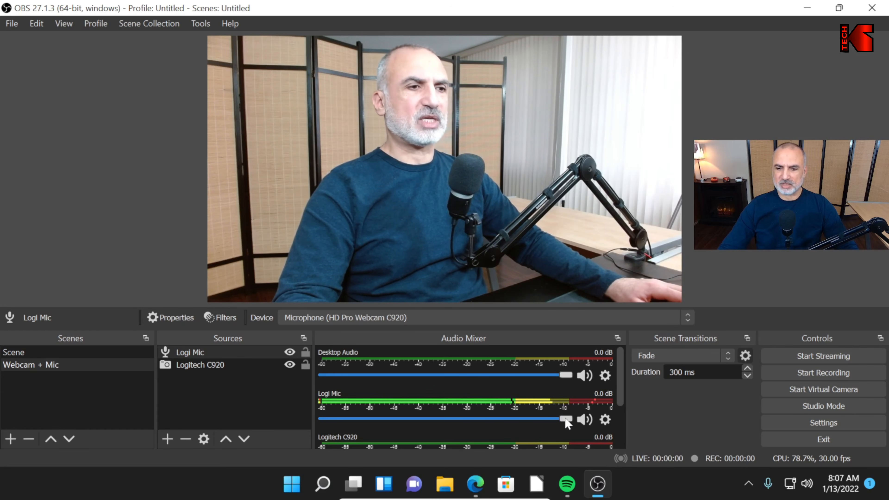
pyautogui.moveTo(566, 421); pyautogui.dragTo(560, 420)
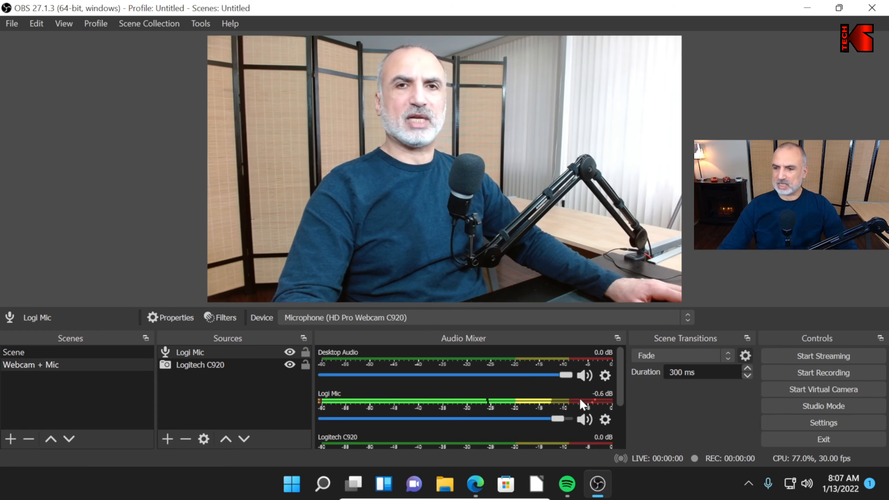
# - Lower the Logi Mic volume to -1.2 dB in the audio mixer
pyautogui.moveTo(557, 420); pyautogui.dragTo(551, 420)
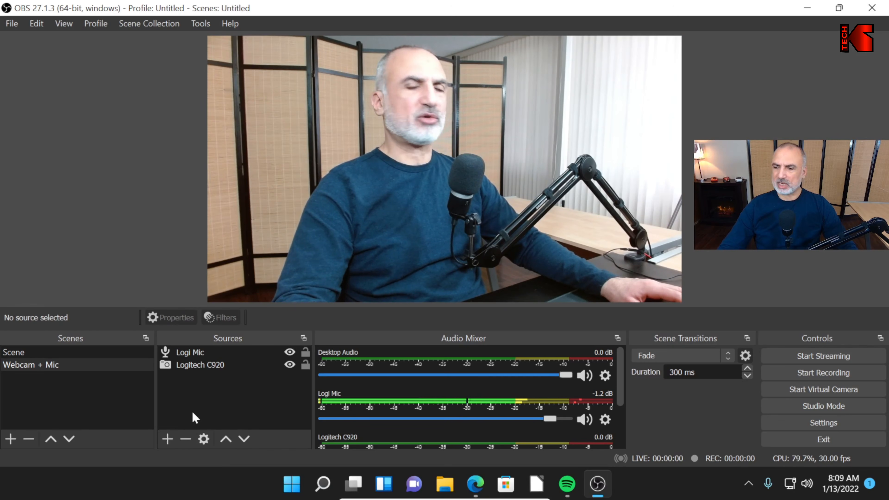
# - Add a new Audio Output Capture source named "PC Sound" to the Webcam + Mic scene
pyautogui.click(168, 440)
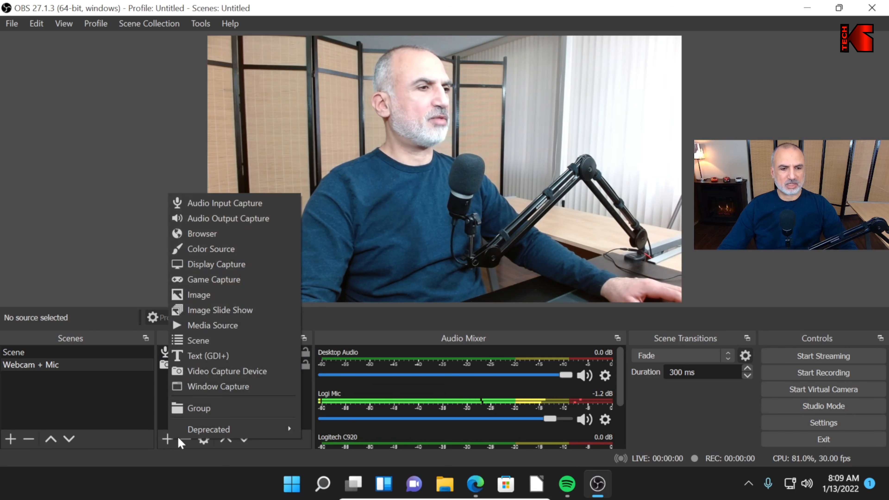
pyautogui.moveTo(179, 435)
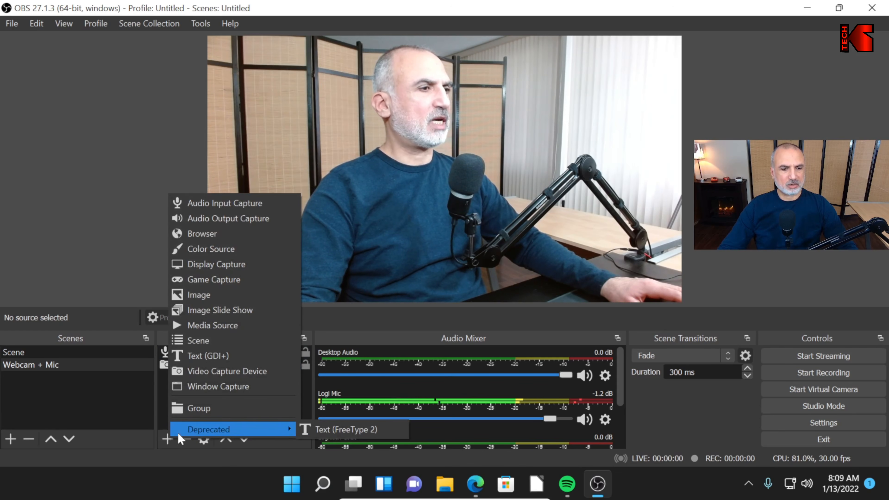
pyautogui.click(223, 220)
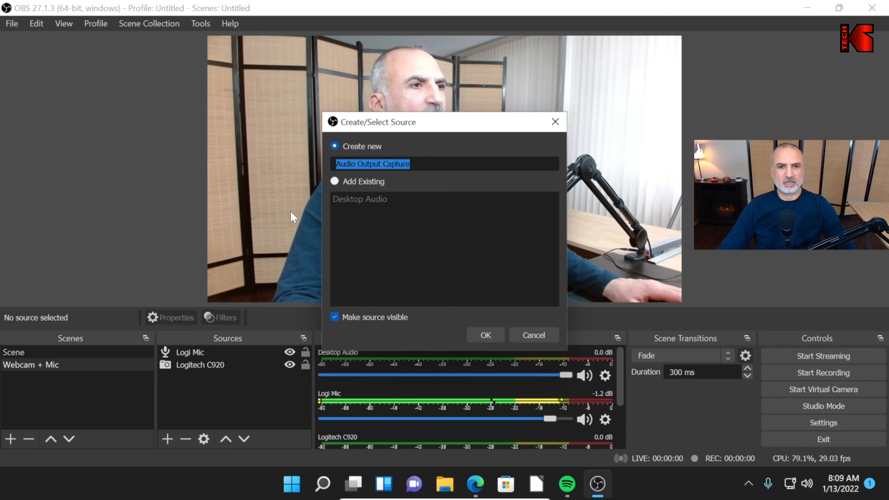
pyautogui.write('PC ')
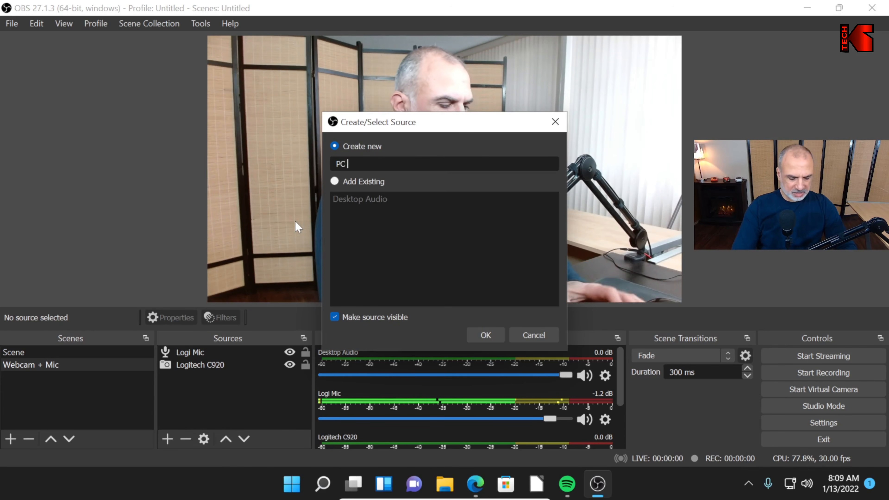
pyautogui.write('Sound')
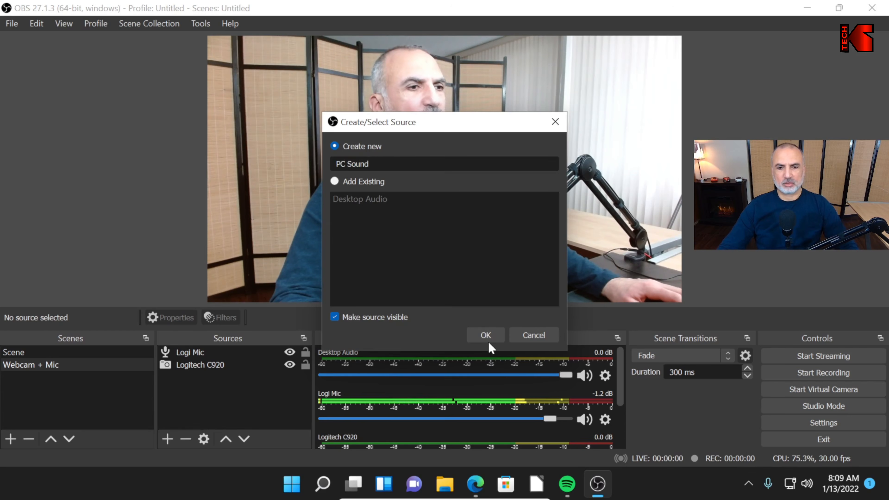
pyautogui.click(489, 338)
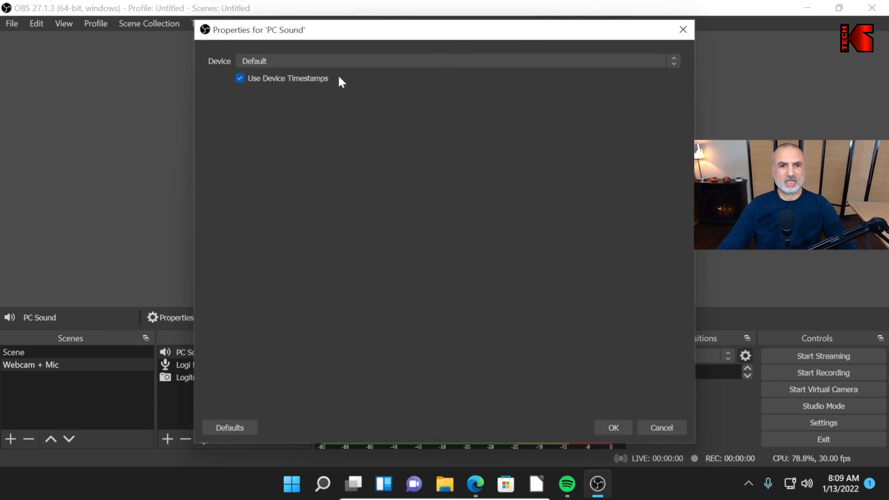
# - Set the PC Sound source's device to Speakers (High Definition Audio Device)
pyautogui.click(287, 63)
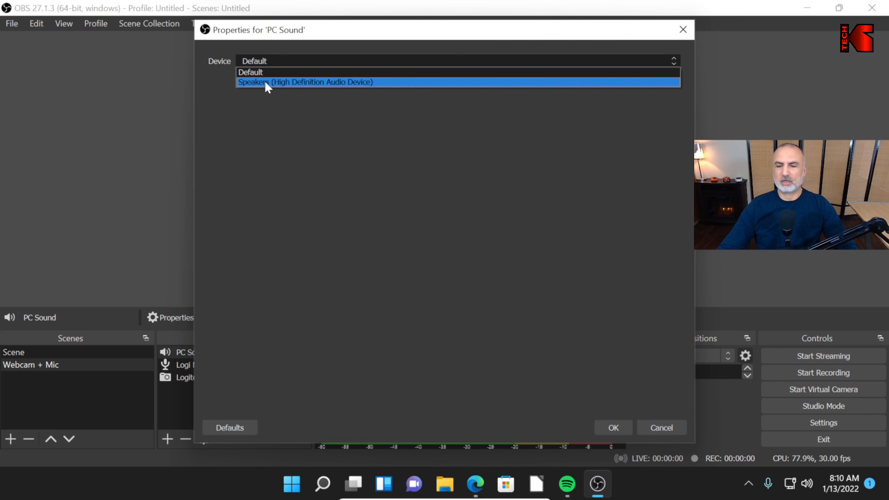
pyautogui.click(267, 83)
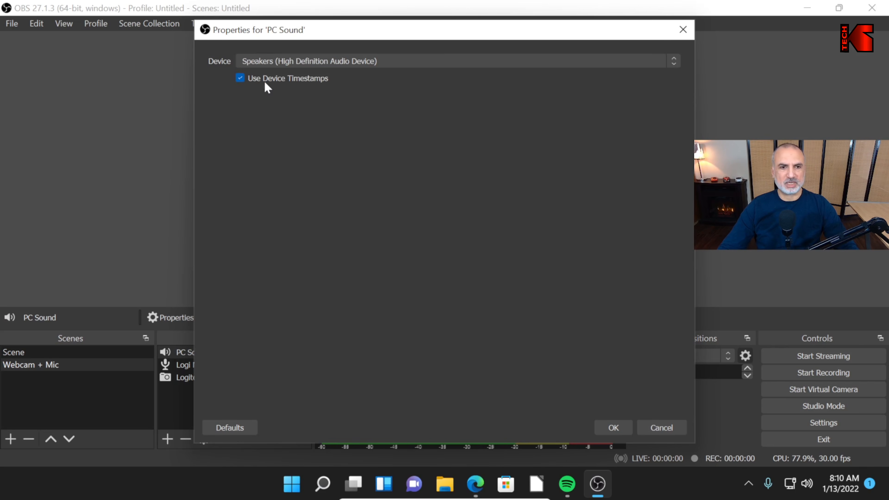
pyautogui.click(616, 428)
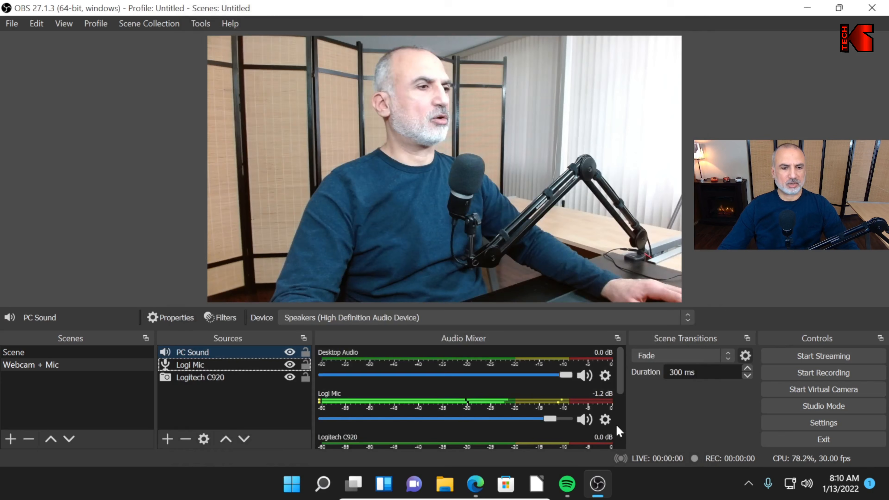
pyautogui.click(198, 377)
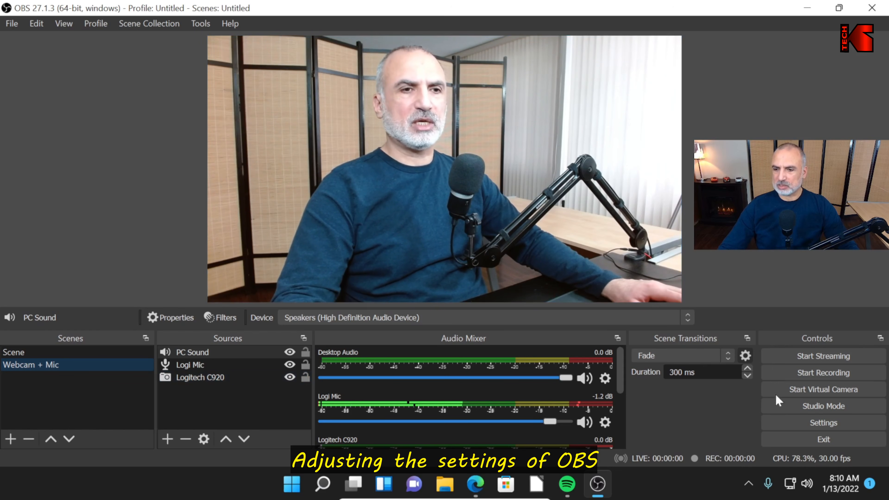
# - Set the output (scaled) resolution to 1920x1080 in the video settings
pyautogui.click(805, 424)
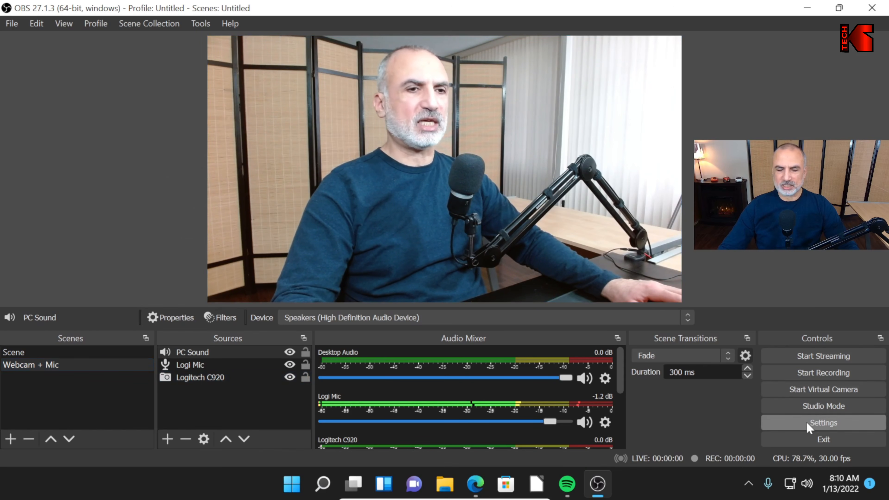
pyautogui.click(350, 155)
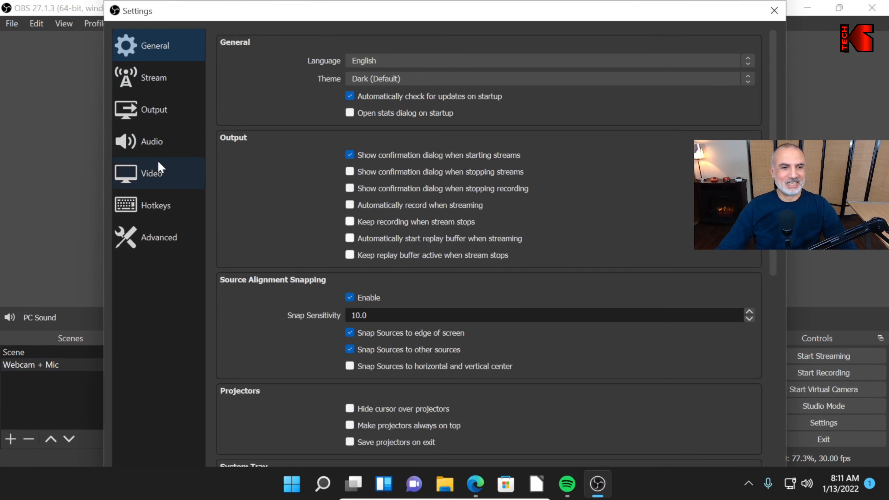
pyautogui.click(149, 180)
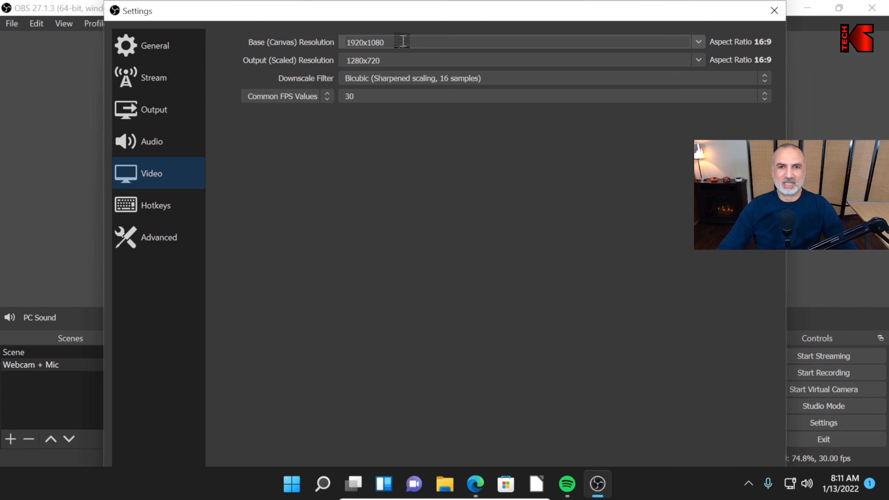
pyautogui.click(382, 60)
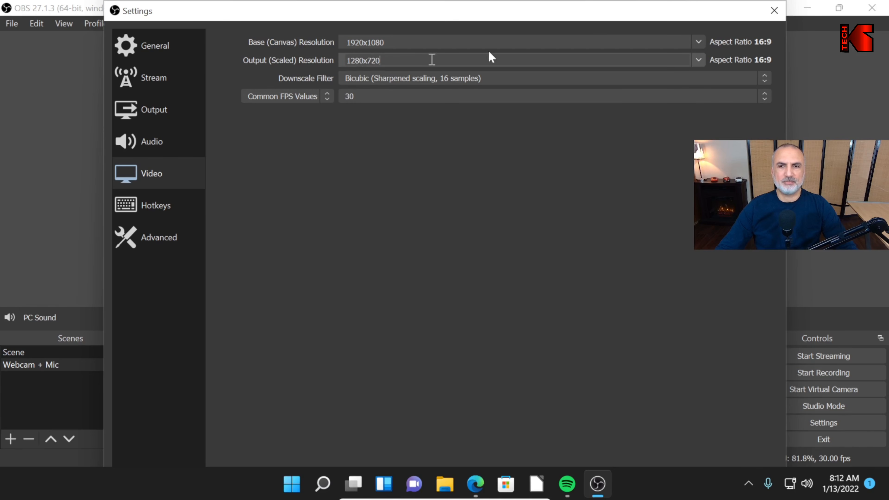
pyautogui.click(698, 61)
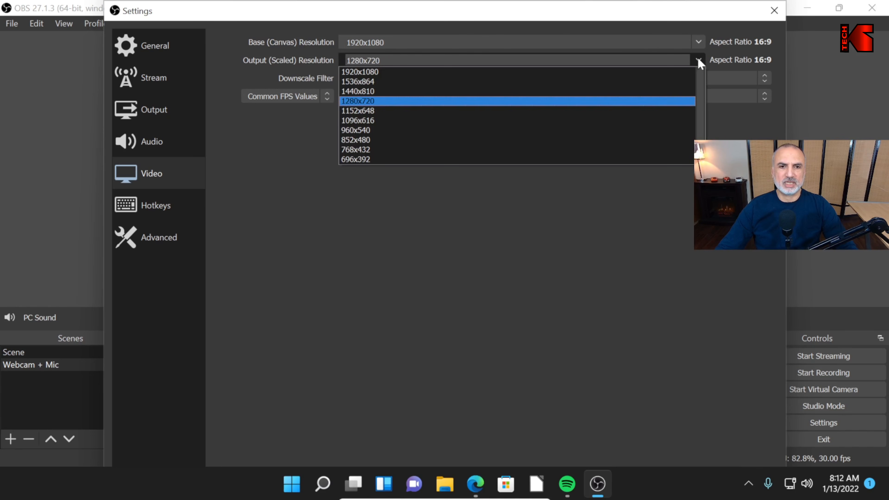
pyautogui.click(375, 74)
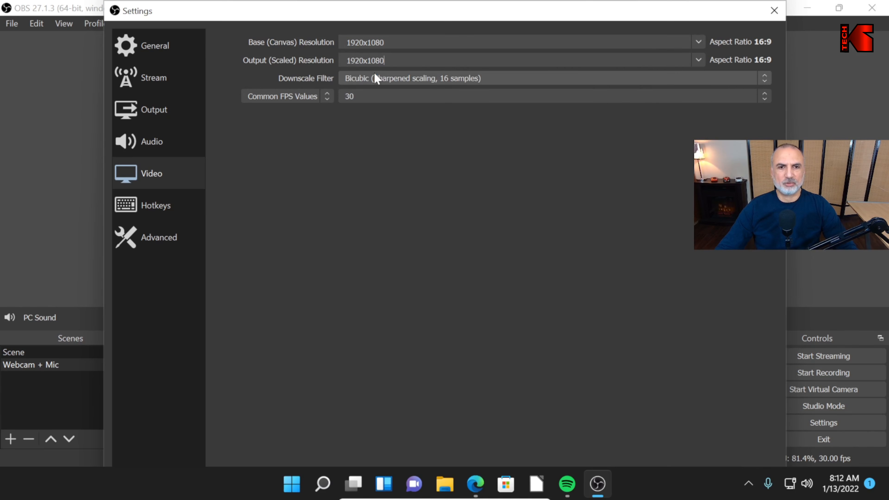
pyautogui.click(169, 170)
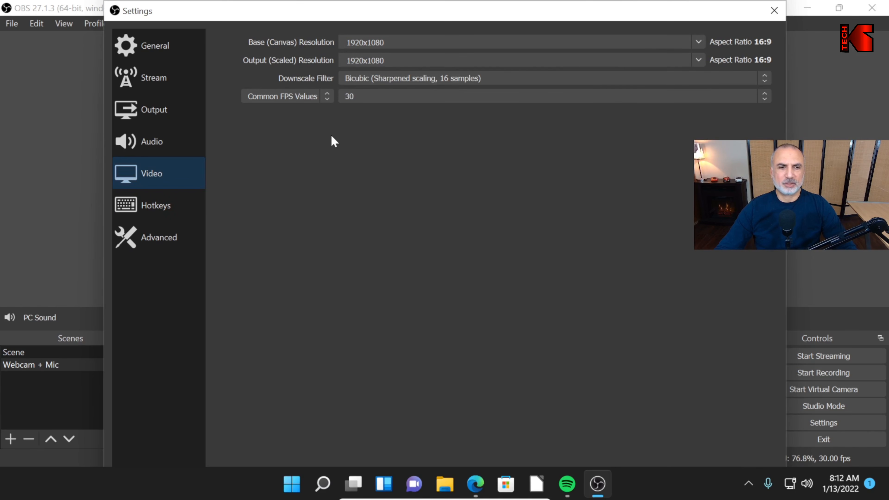
# - Assign the hotkeys Ctrl + Shift + R to Start Recording and Ctrl + Shift + S to Stop Recording
pyautogui.click(153, 207)
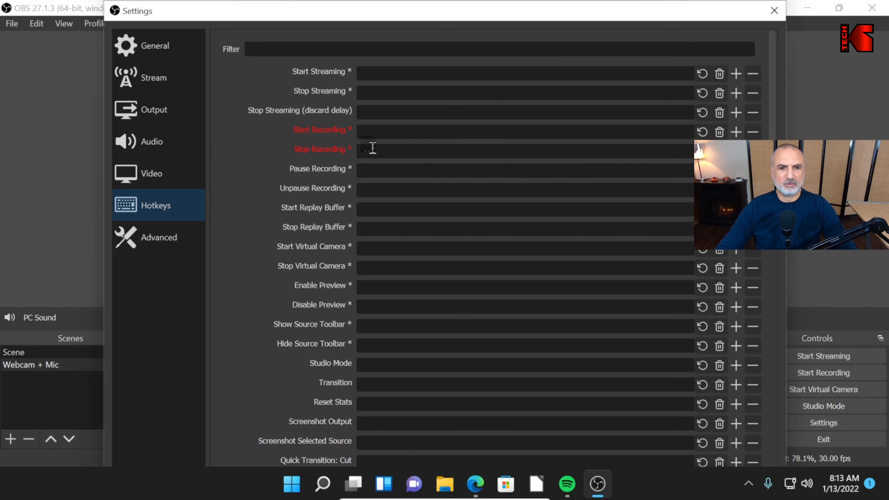
pyautogui.click(376, 131)
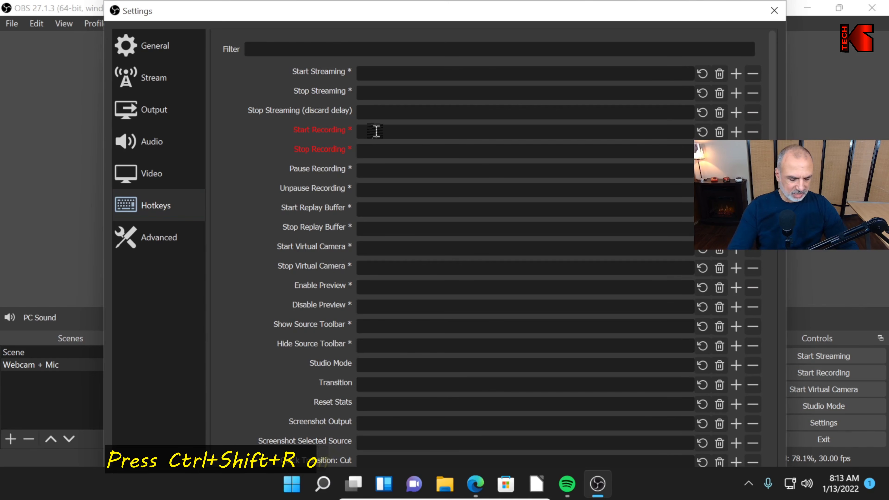
pyautogui.press('ctrl')
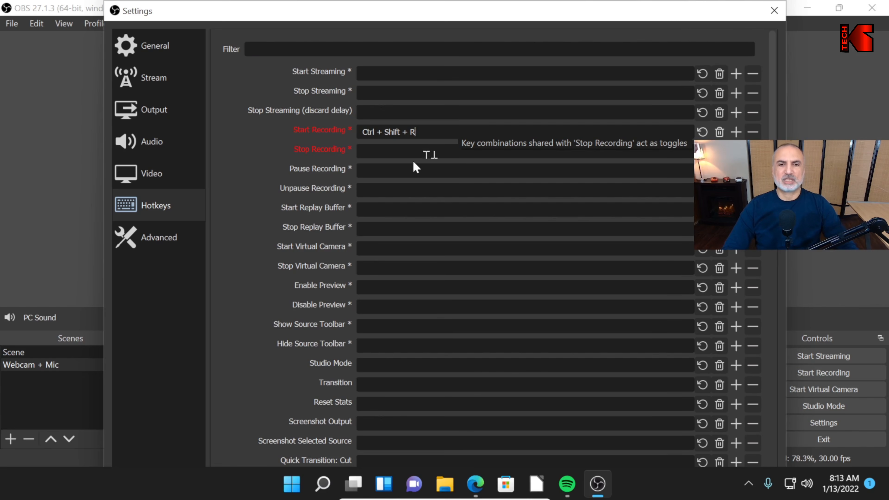
pyautogui.click(411, 144)
pyautogui.hotkey('ctrl', 'shift')
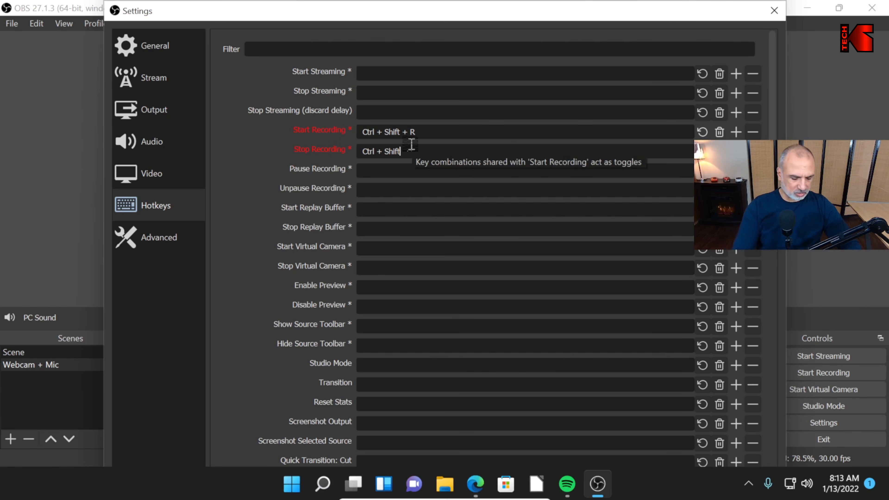
pyautogui.hotkey('ctrl', 'shift', 's')
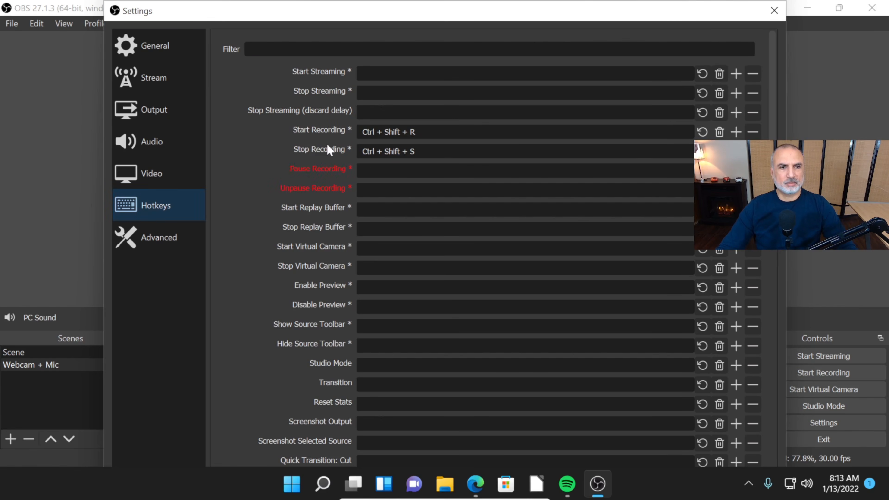
# - Choose mkv as the recording format in the output settings and save all the settings
pyautogui.click(147, 107)
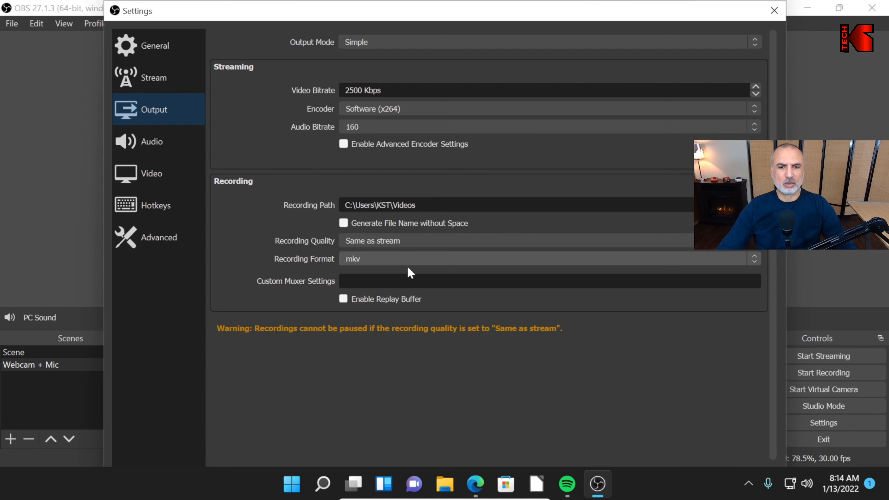
pyautogui.click(373, 258)
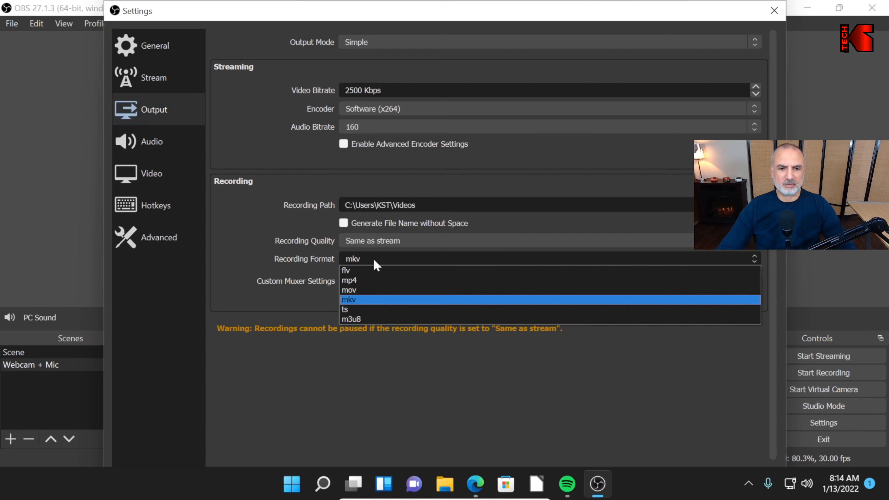
pyautogui.click(361, 301)
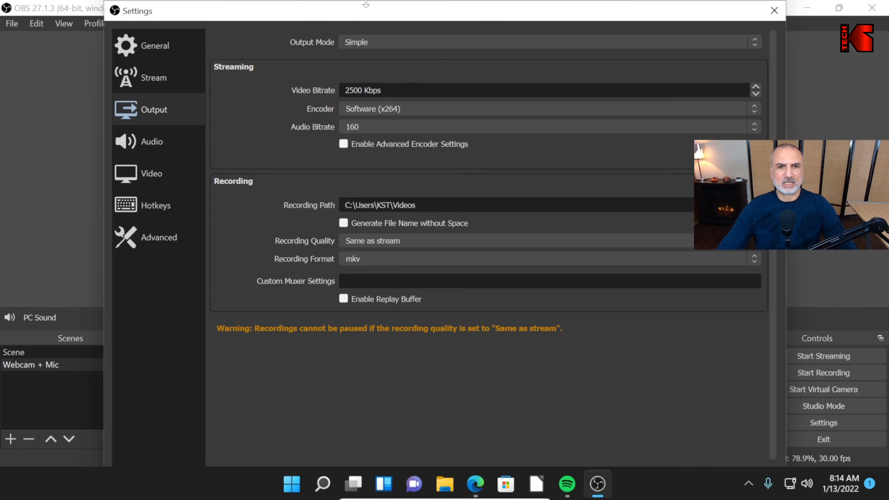
pyautogui.moveTo(366, 2); pyautogui.dragTo(317, 34)
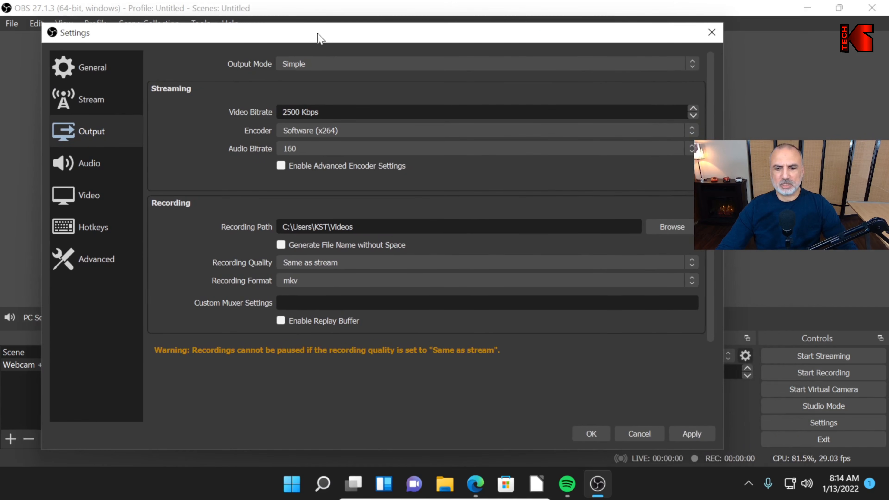
pyautogui.click(594, 435)
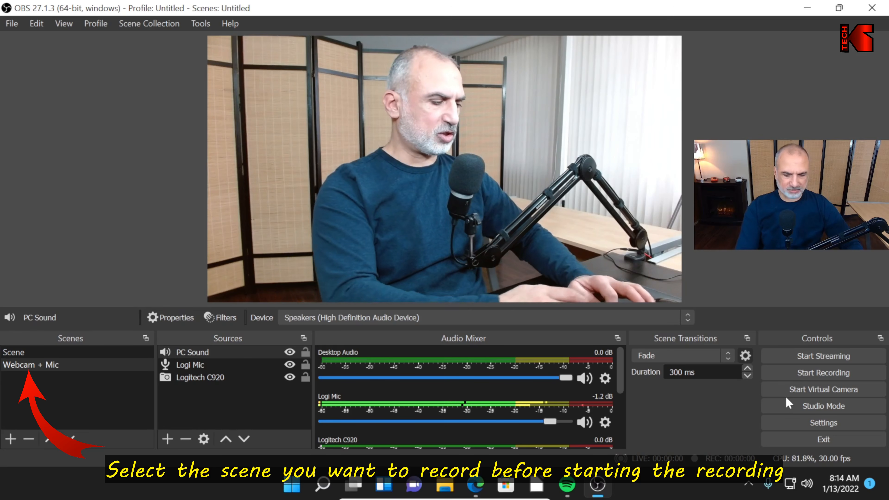
# - Record a short test clip of the Webcam + Mic scene and stop the recording
pyautogui.click(822, 375)
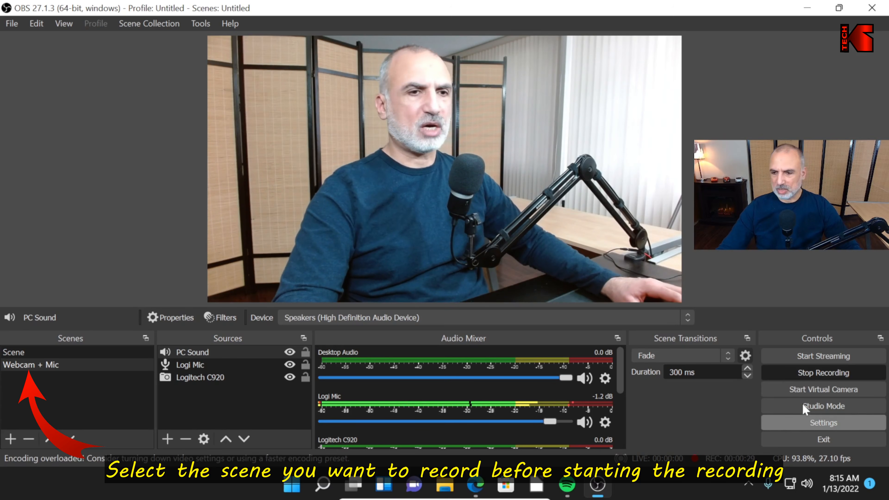
pyautogui.click(803, 375)
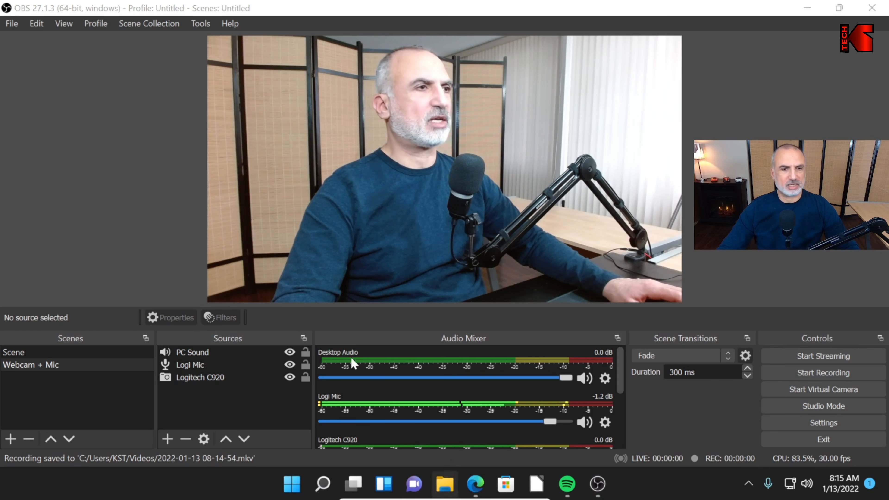
# - Switch to File Explorer and open the Videos folder to find the saved recording
pyautogui.click(445, 484)
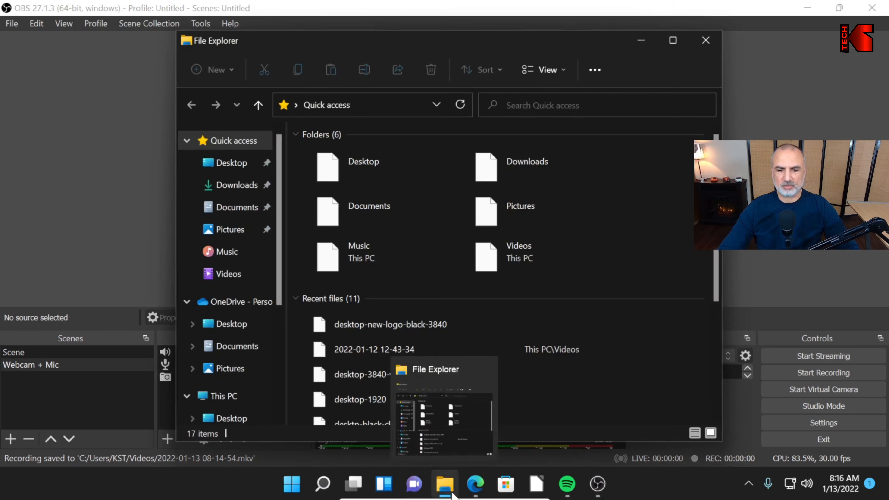
pyautogui.click(231, 274)
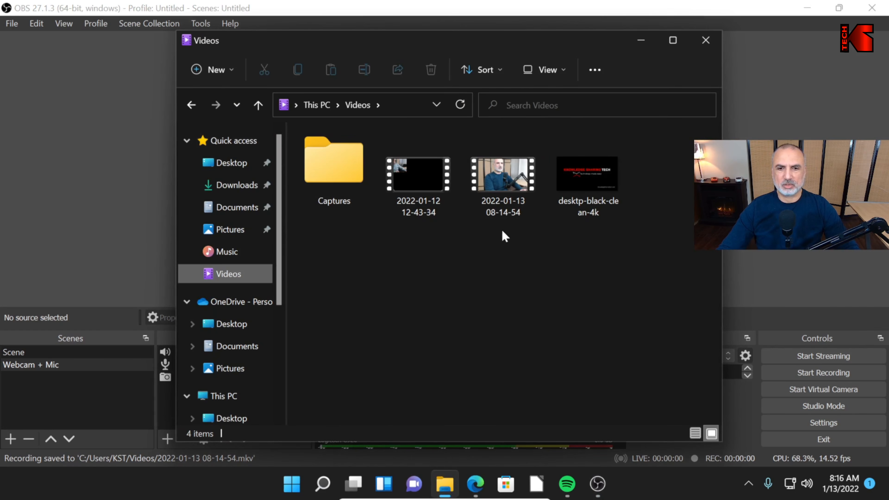
pyautogui.click(13, 25)
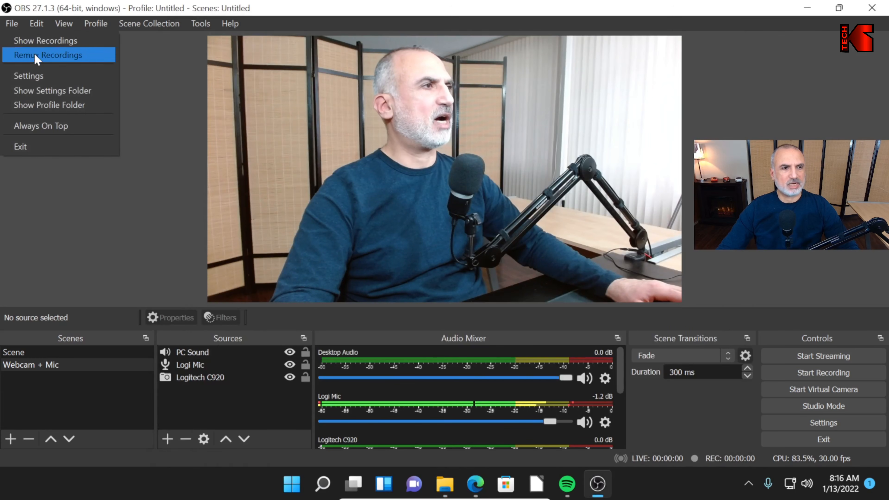
pyautogui.click(32, 41)
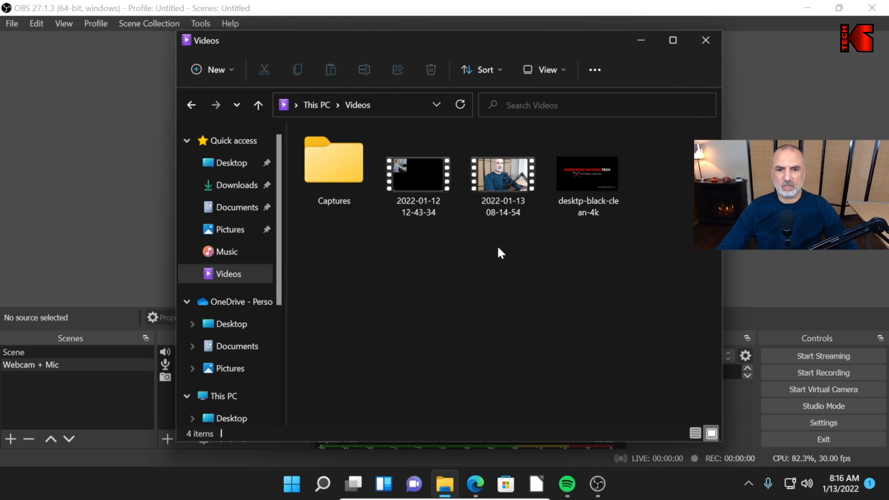
pyautogui.click(499, 189)
pyautogui.doubleClick(499, 189)
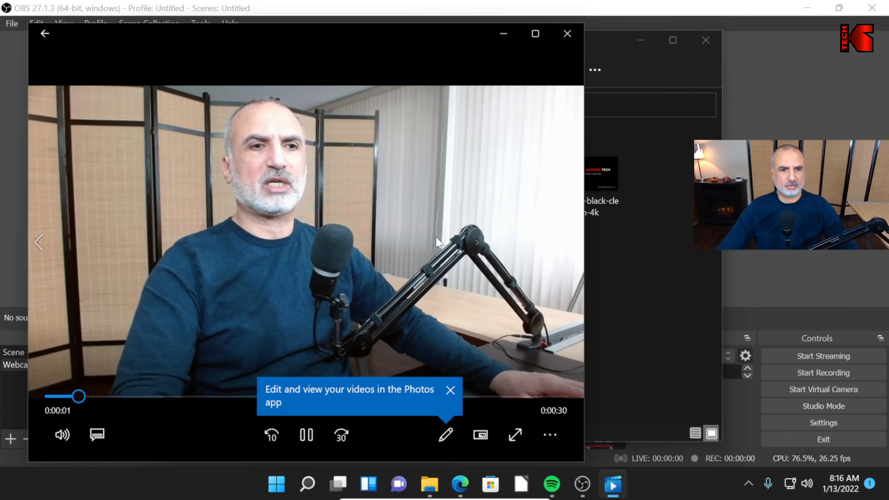
# - Close the video player and the Videos folder, and add a scene named Screen + Webcam + Mic +Desktop Audio
pyautogui.click(570, 38)
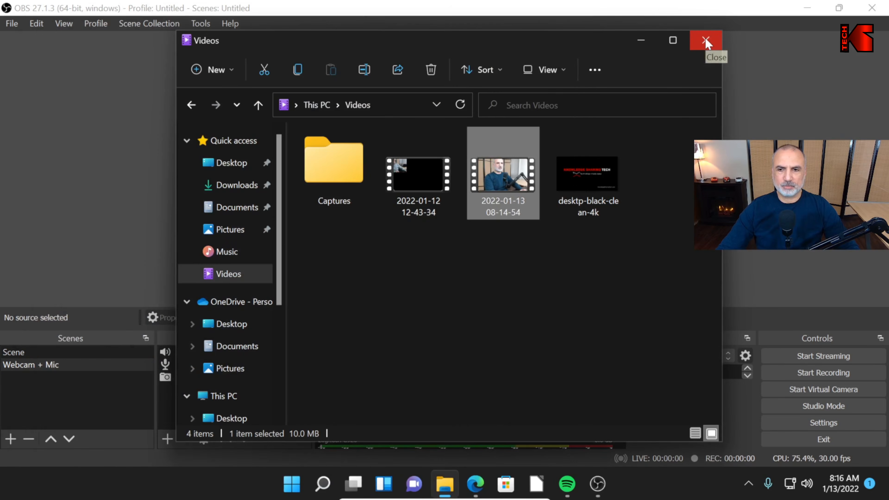
pyautogui.click(705, 37)
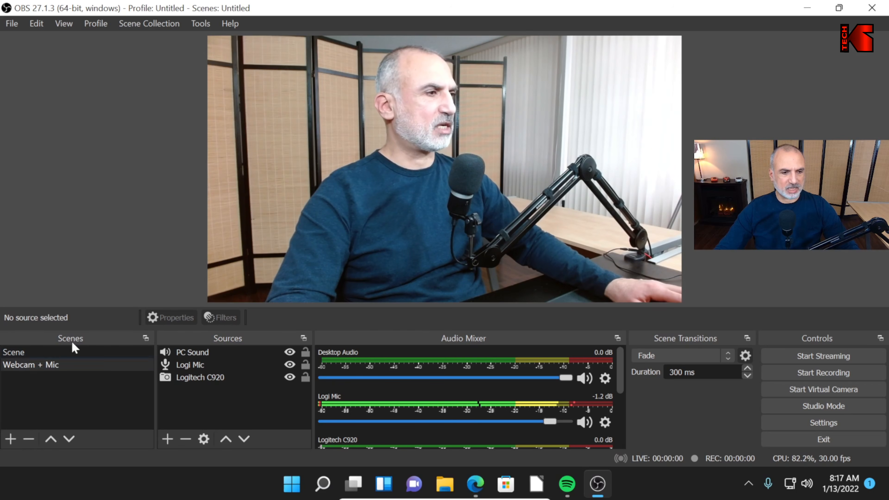
pyautogui.click(10, 439)
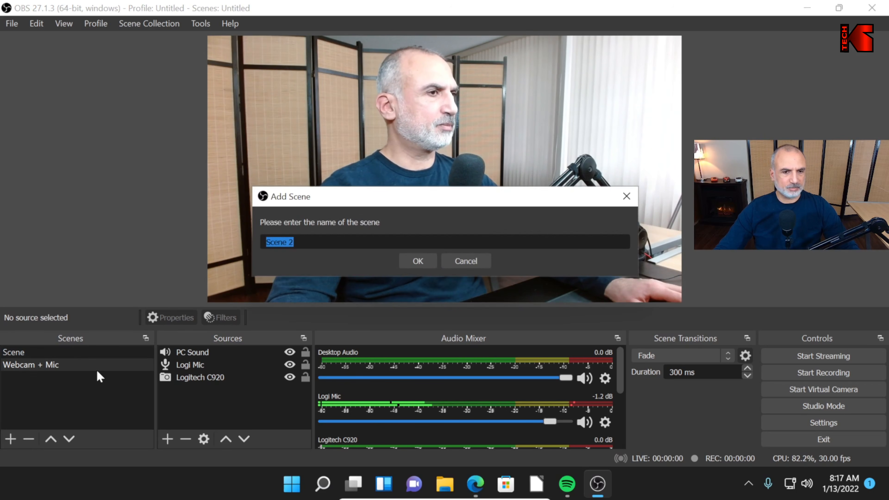
pyautogui.write('Screen')
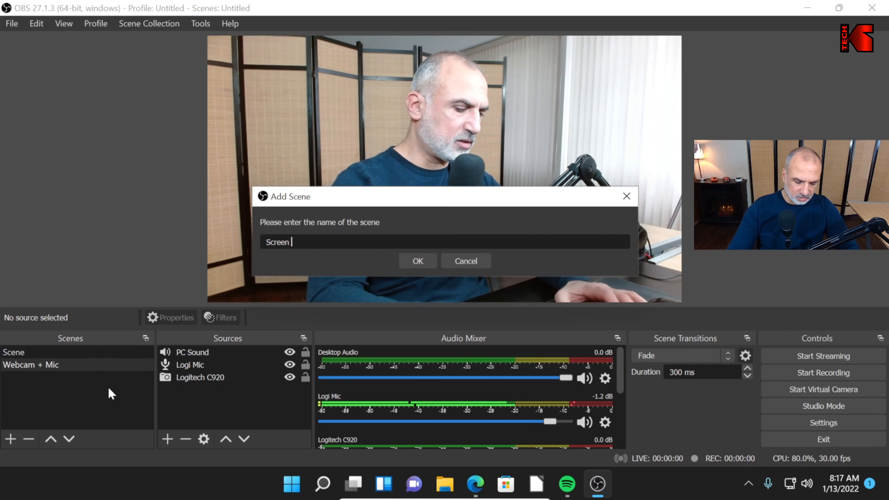
pyautogui.write(' + Webcam')
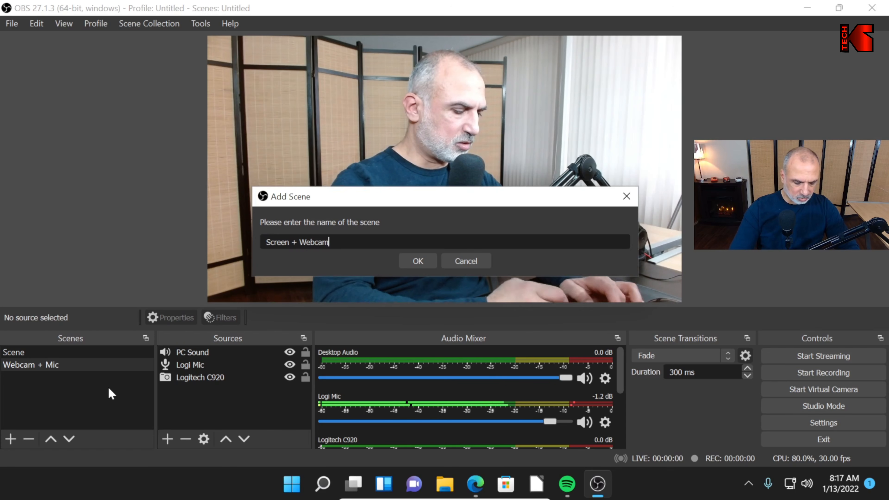
pyautogui.write(' + Mic ')
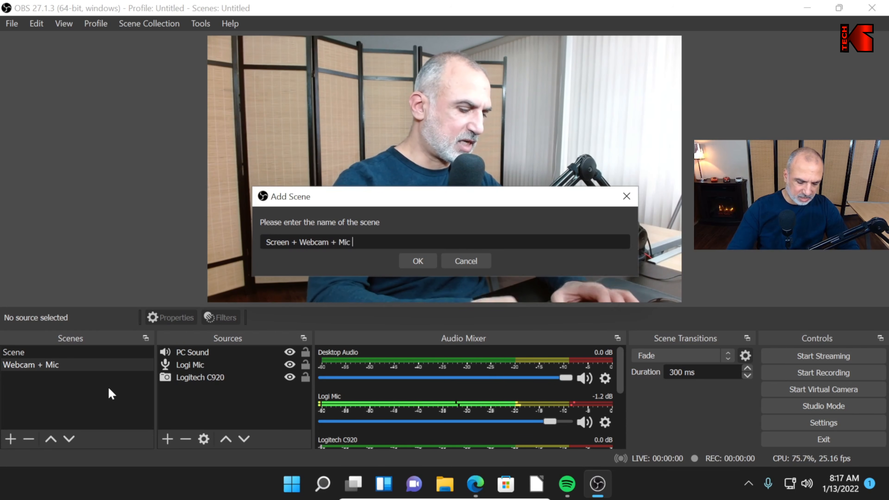
pyautogui.write('+Desktop Audio')
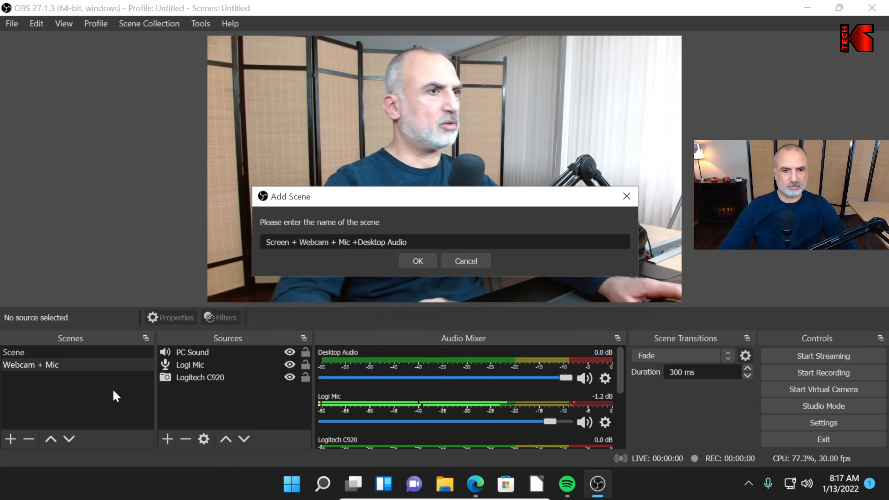
pyautogui.click(418, 261)
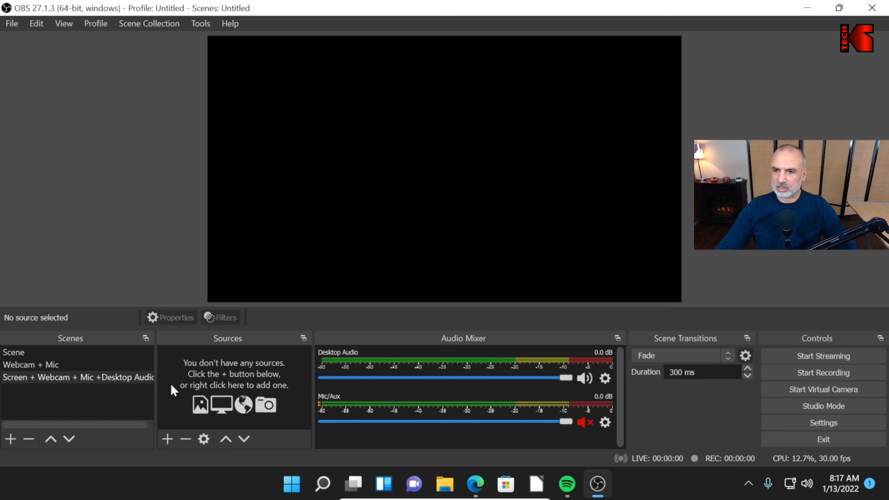
# - Add the existing Logi Mic to the new scene as an Audio Input Capture source
pyautogui.click(167, 439)
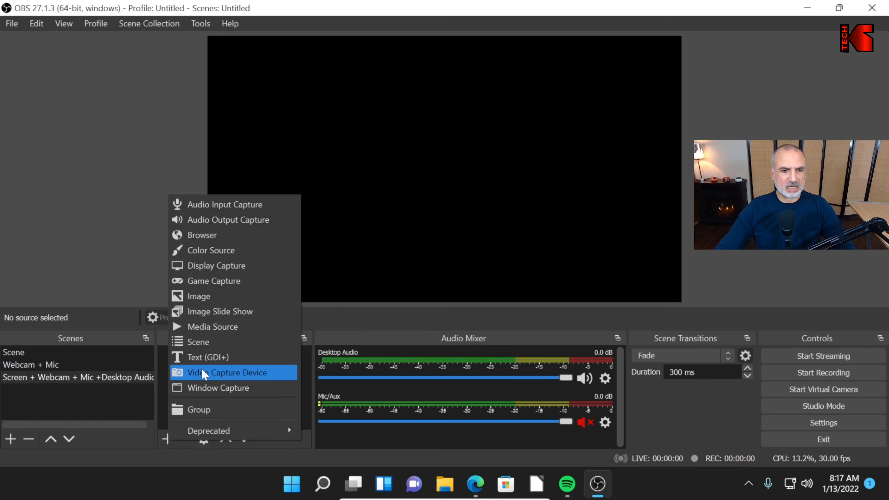
pyautogui.click(210, 210)
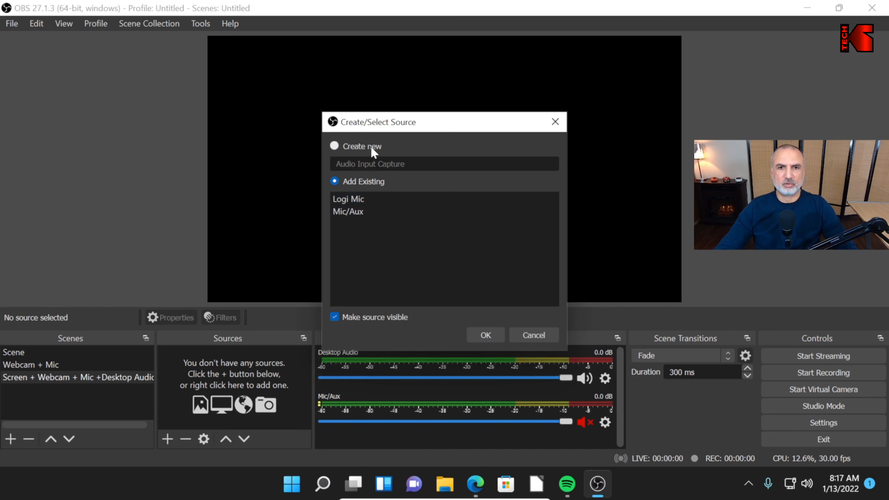
pyautogui.click(351, 194)
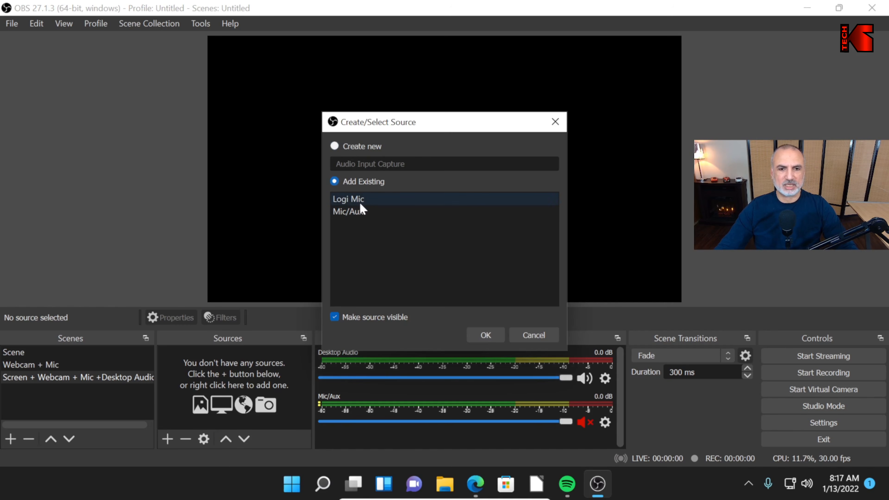
pyautogui.click(347, 202)
pyautogui.click(485, 336)
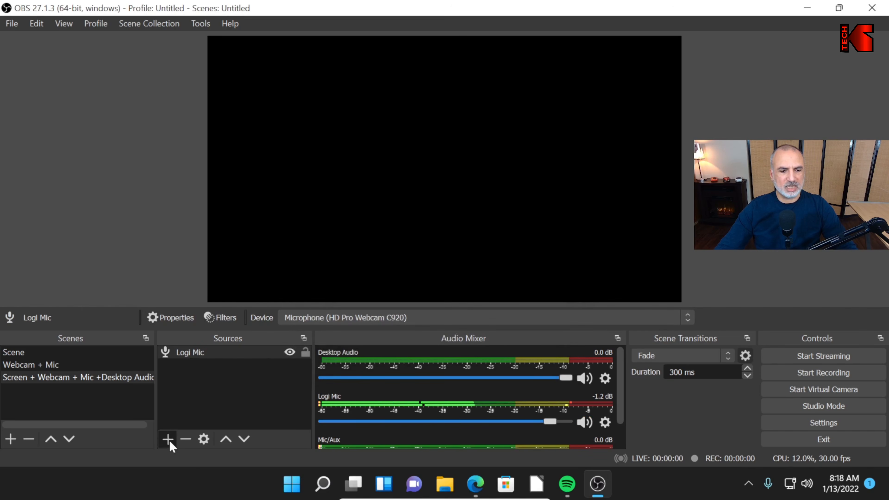
# - Add the existing Logitech C920 to the scene as a Video Capture Device source
pyautogui.click(168, 440)
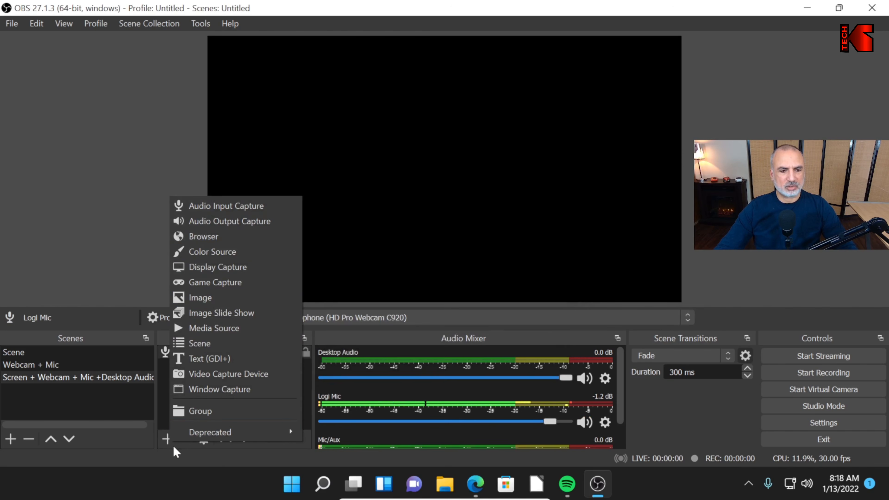
pyautogui.click(207, 375)
pyautogui.click(375, 182)
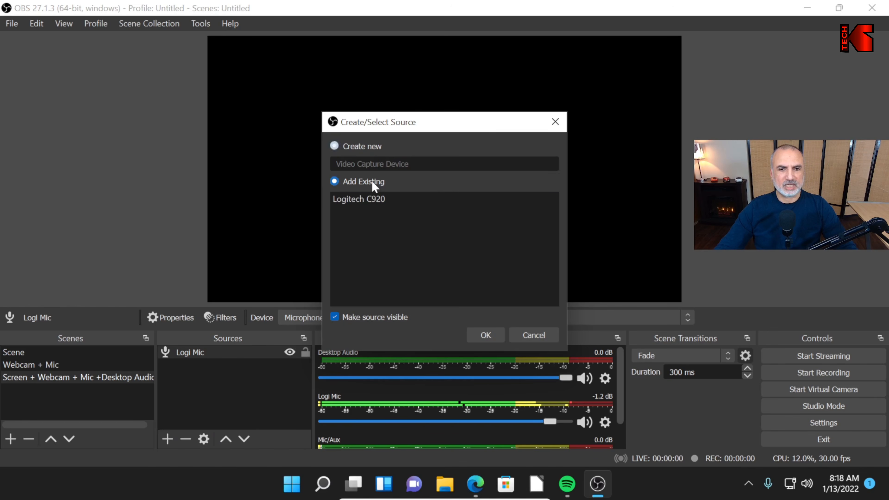
pyautogui.click(349, 199)
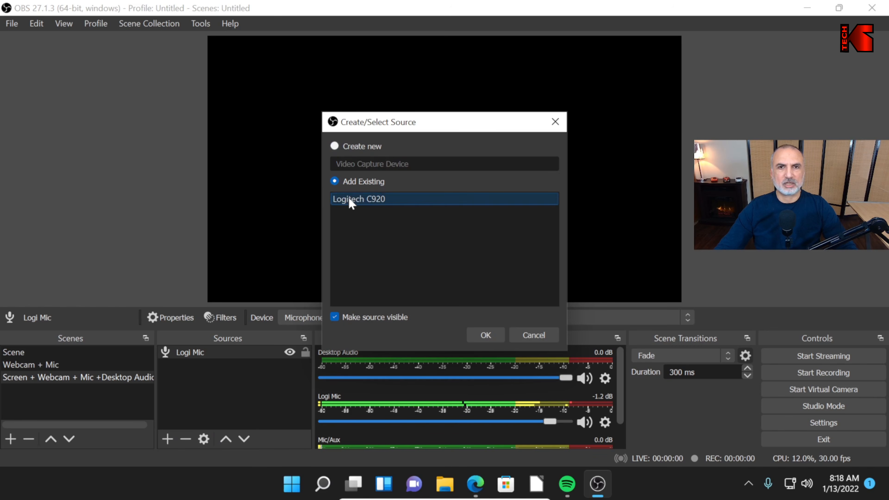
pyautogui.click(486, 335)
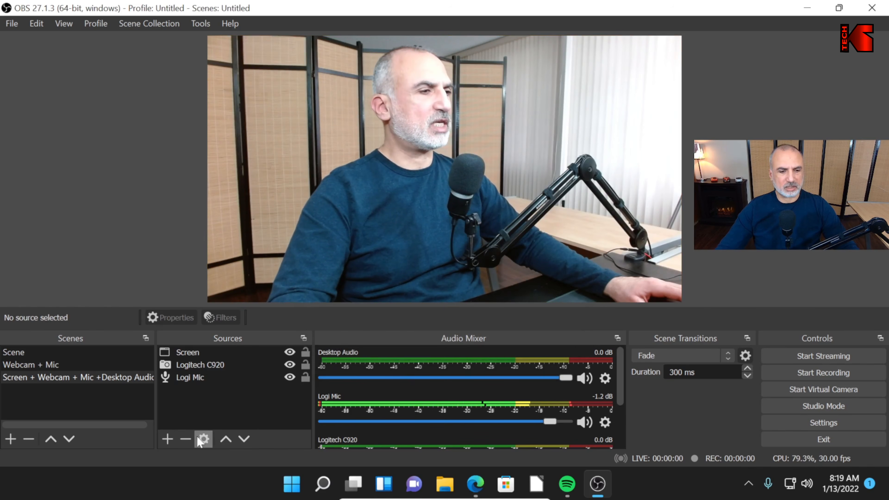
# - Create a Display Capture source in the scene, keeping the name Display Capture and the suggested properties
pyautogui.click(168, 440)
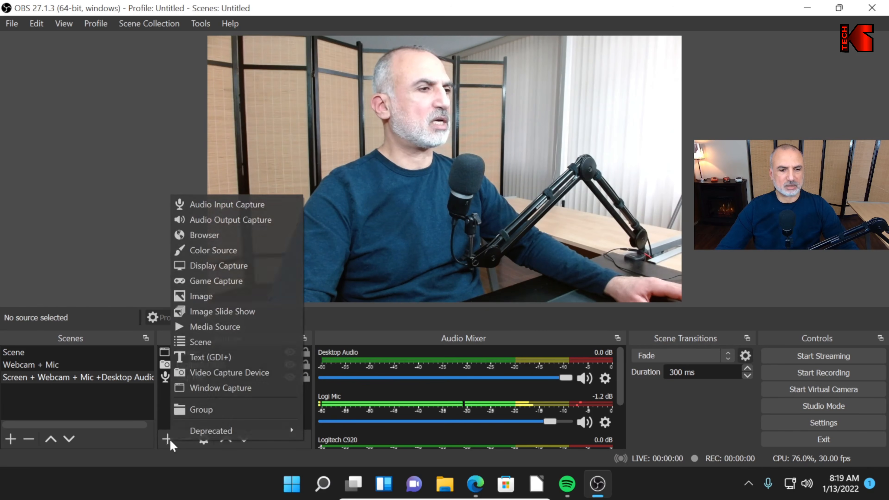
pyautogui.click(204, 265)
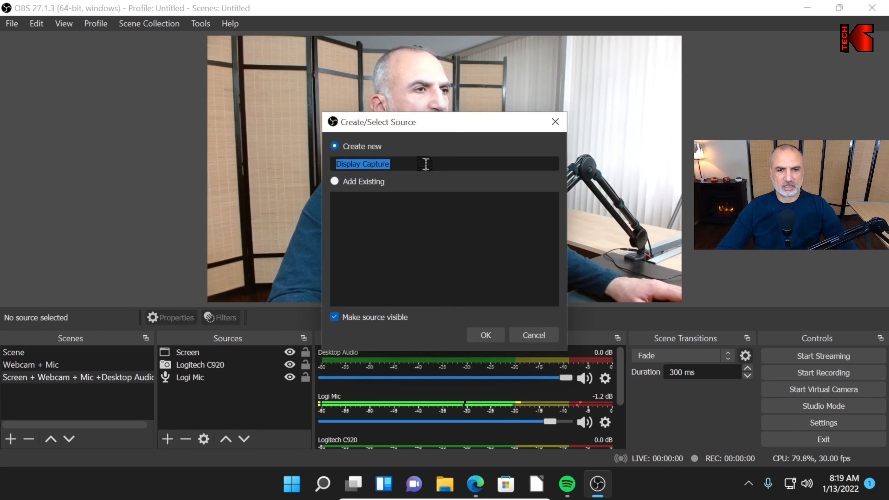
pyautogui.click(411, 163)
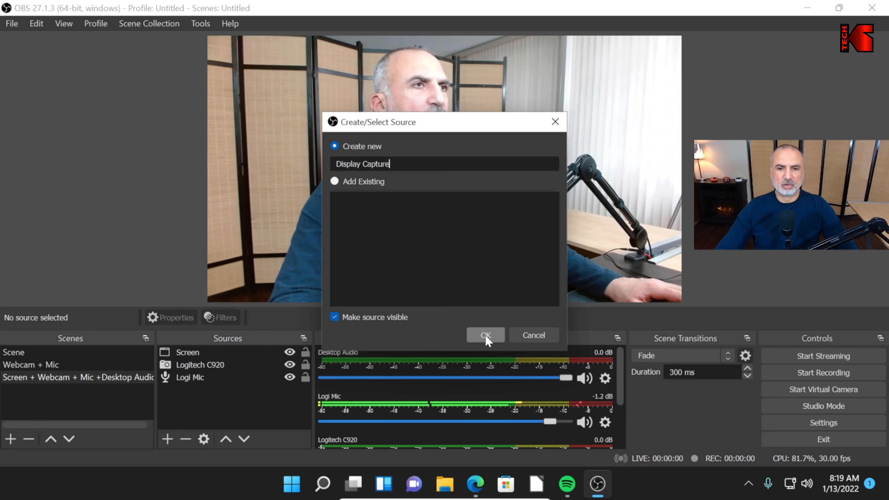
pyautogui.click(486, 336)
pyautogui.click(612, 425)
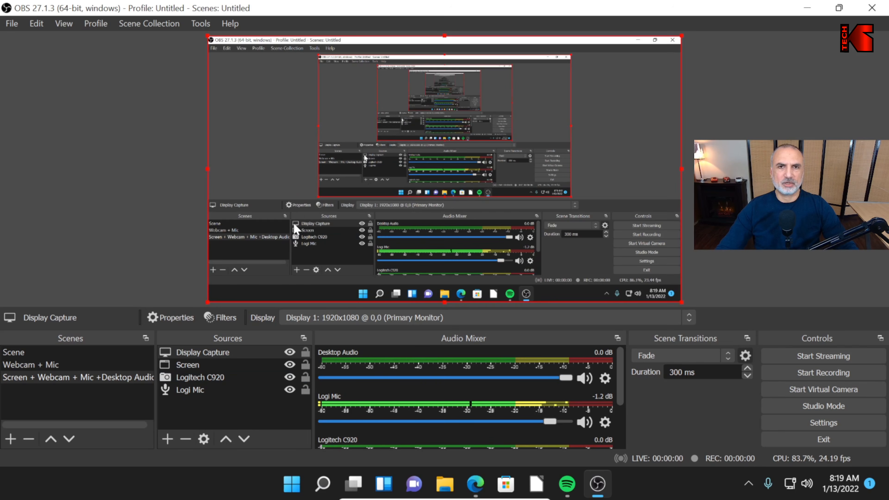
# - Move Display Capture below Logitech C920 in the source order and shrink the webcam image into the lower-right corner of the canvas
pyautogui.click(214, 377)
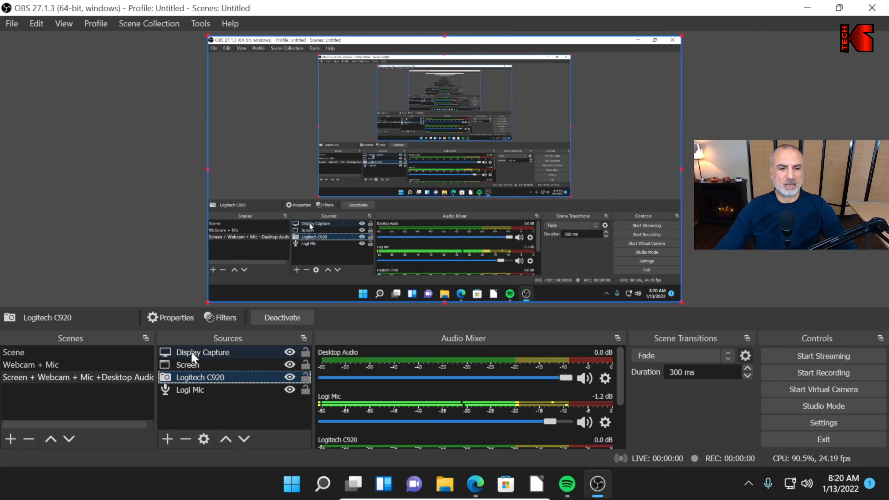
pyautogui.moveTo(191, 351); pyautogui.dragTo(195, 384)
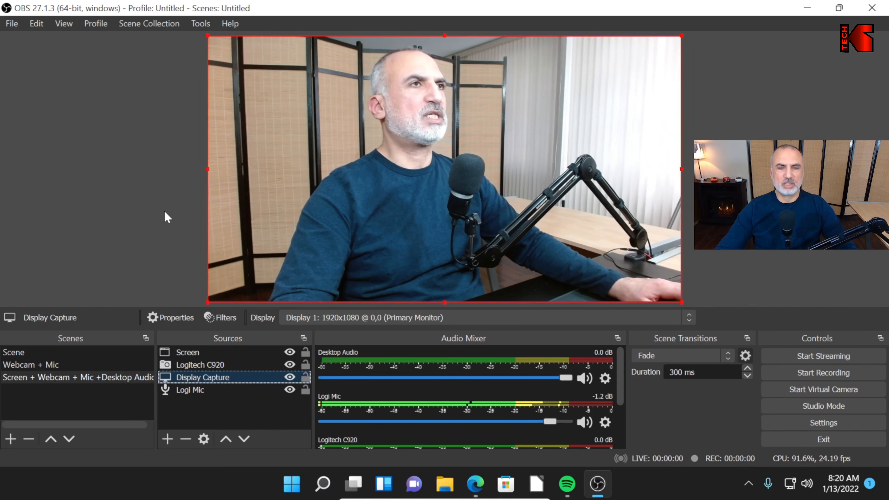
pyautogui.click(192, 365)
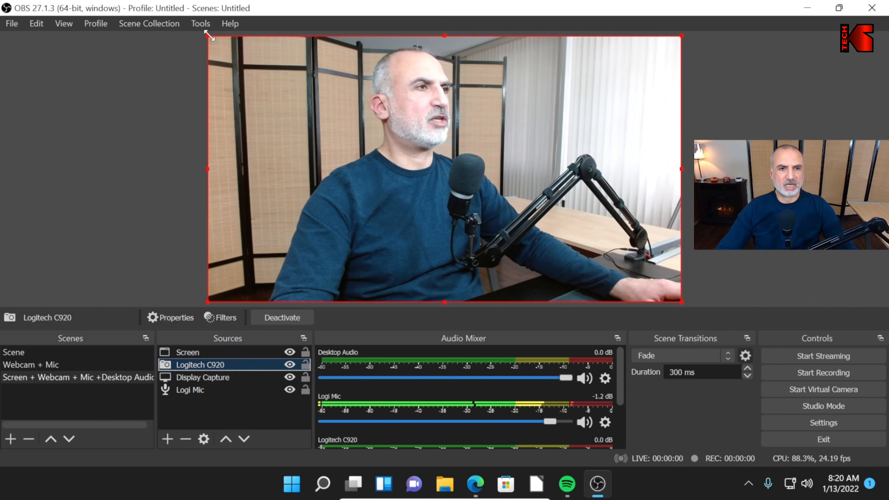
pyautogui.moveTo(208, 36); pyautogui.dragTo(636, 235)
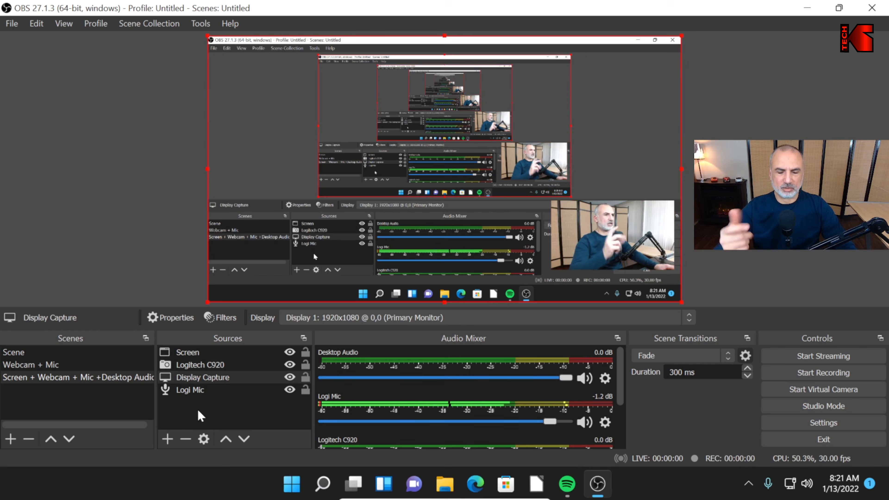
# - Add the existing PC Sound to the scene as an Audio Output Capture source
pyautogui.click(169, 439)
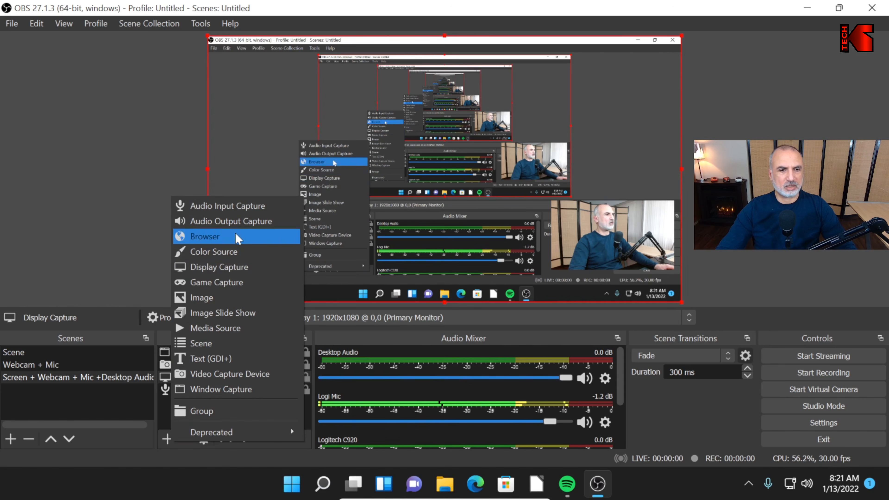
pyautogui.click(224, 221)
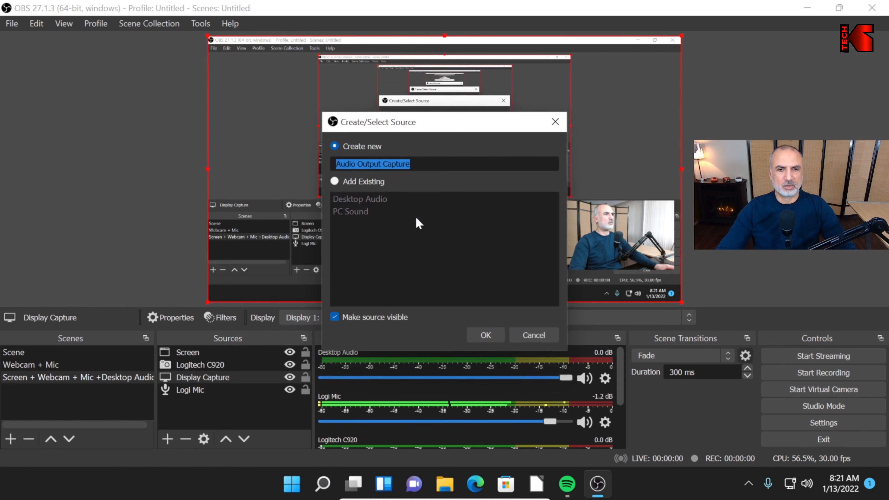
pyautogui.click(364, 182)
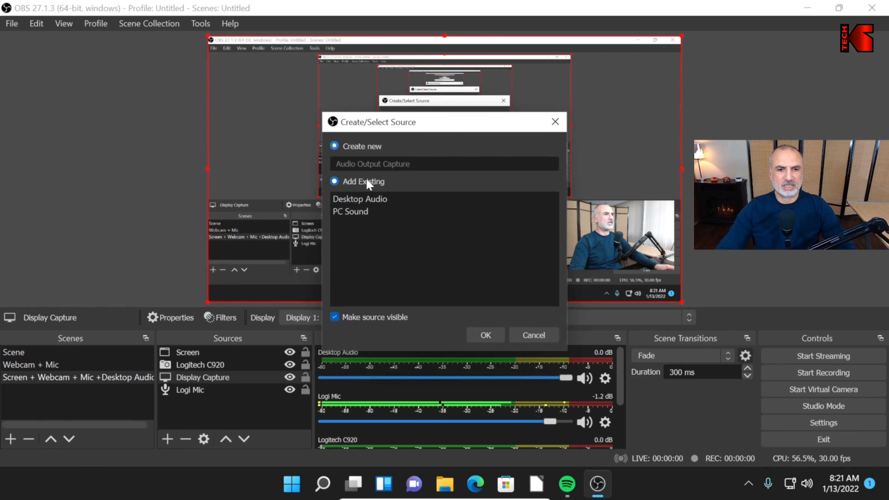
pyautogui.click(350, 212)
pyautogui.click(484, 335)
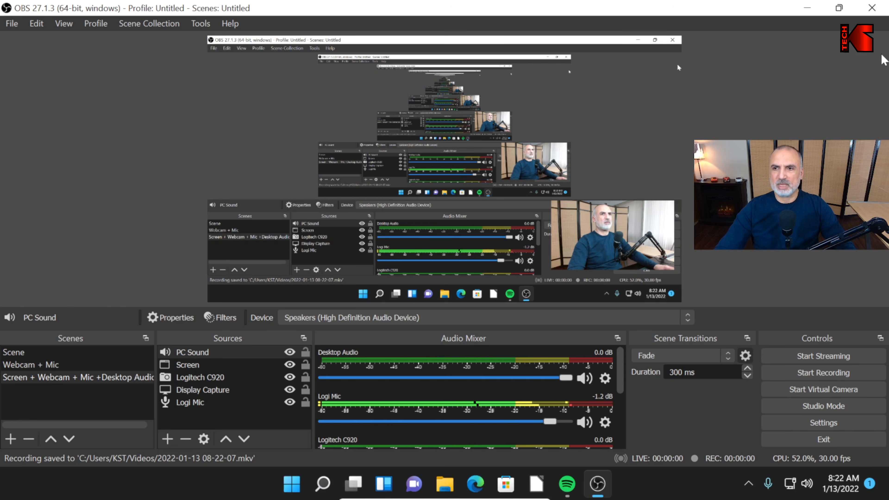
# - Minimize OBS Studio to show the desktop, and open and close a Microsoft Edge window
pyautogui.click(808, 9)
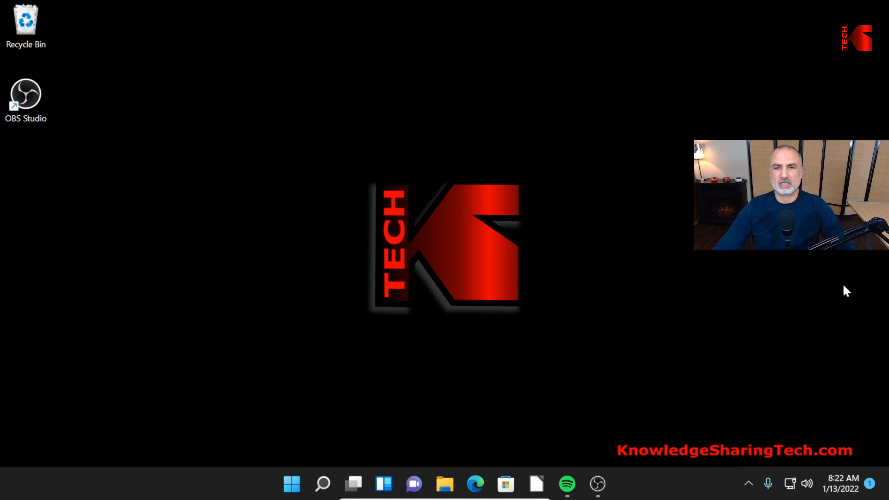
pyautogui.click(478, 484)
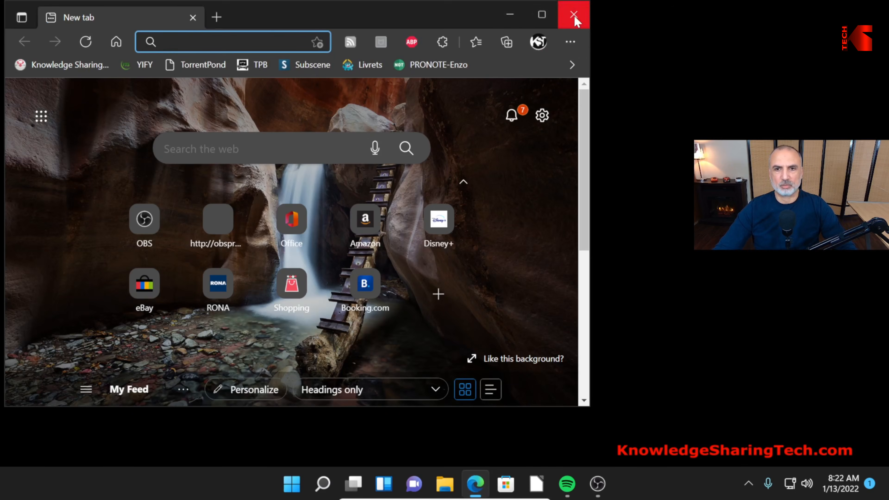
pyautogui.click(573, 14)
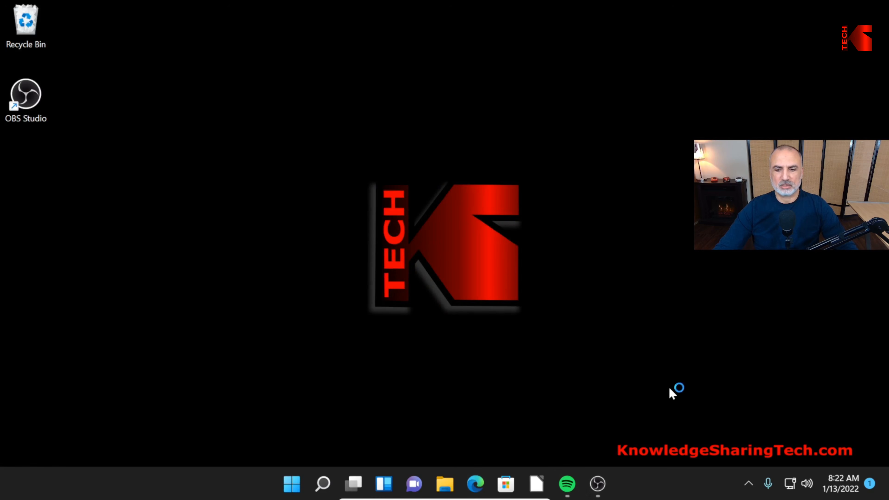
pyautogui.press('super+d')
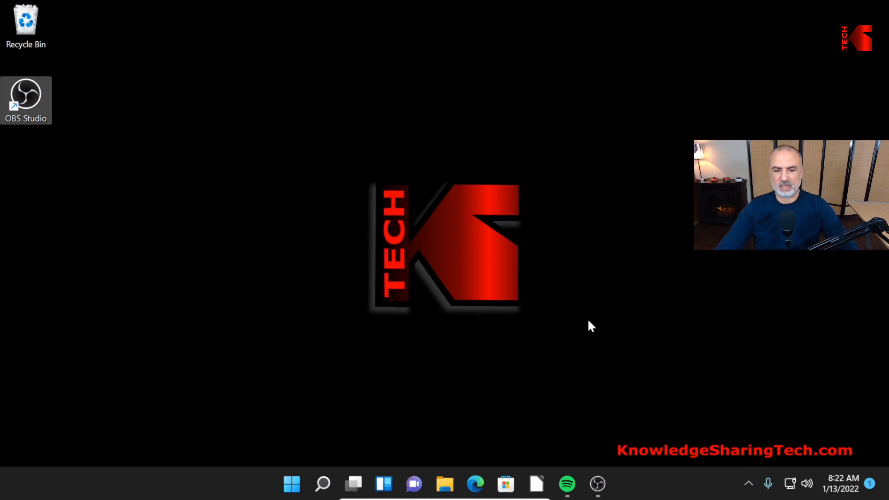
pyautogui.click(603, 486)
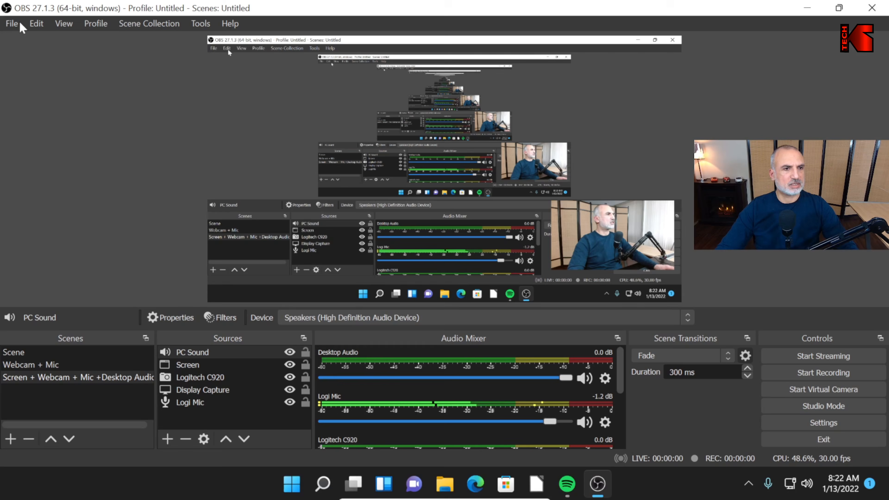
pyautogui.click(12, 23)
pyautogui.click(42, 38)
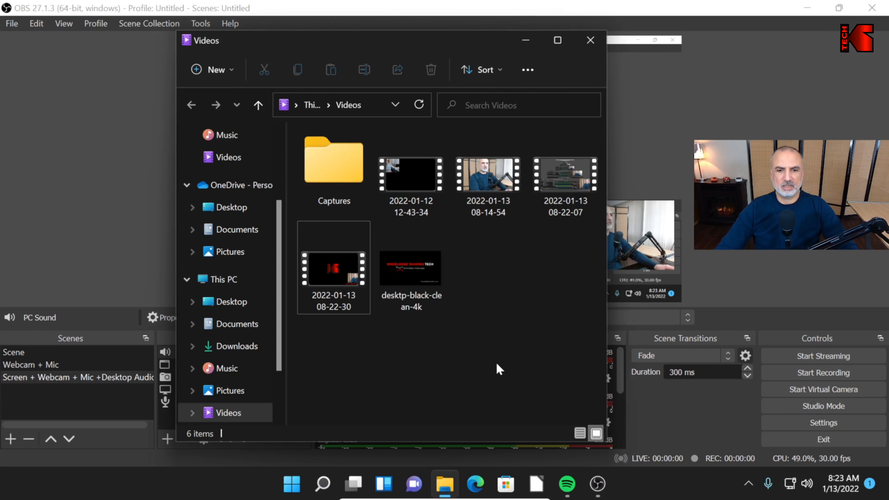
pyautogui.doubleClick(332, 273)
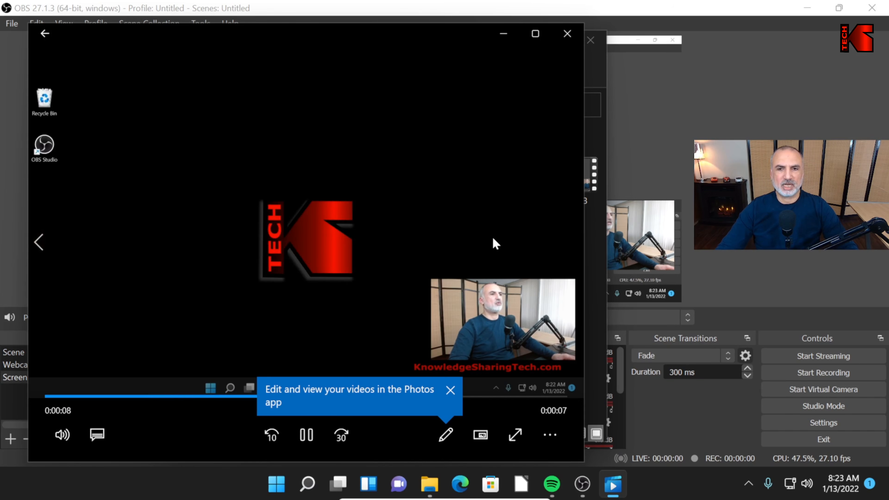
# - Close the video player and the recordings folder window
pyautogui.click(567, 34)
pyautogui.click(582, 40)
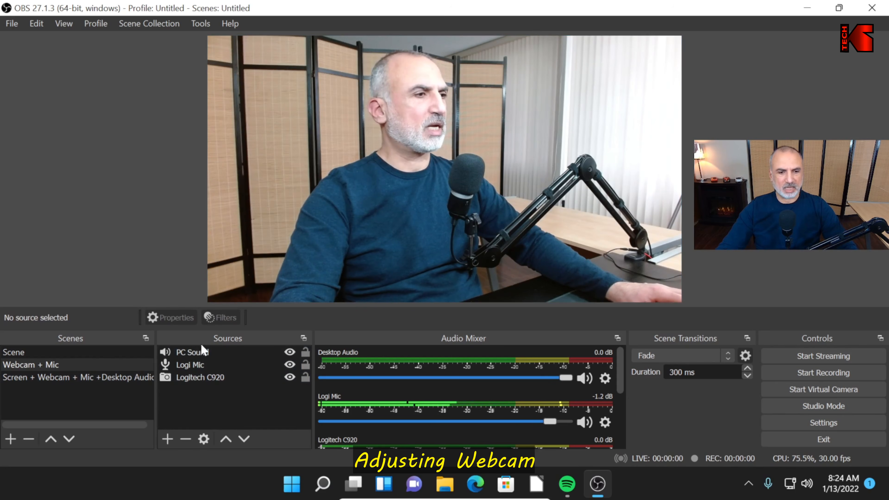
# - In the video configuration of the Logitech C920 source, set the white balance to 4100 and the sharpness to 141
pyautogui.click(228, 339)
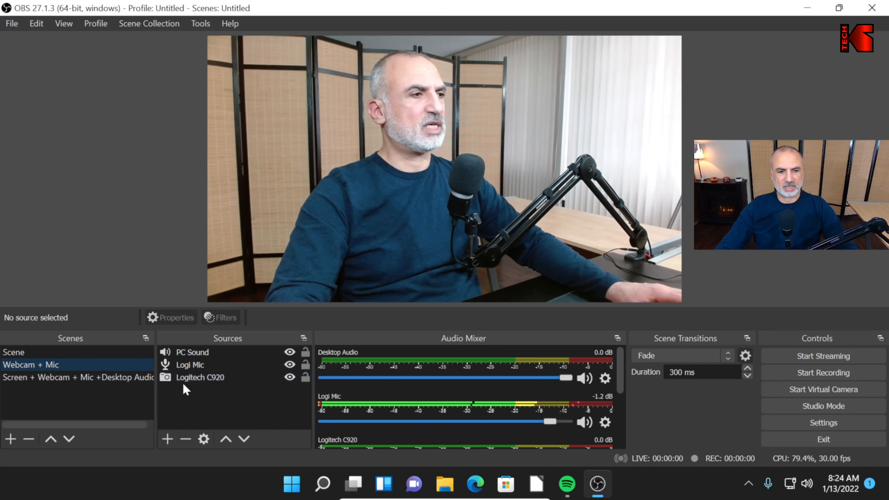
pyautogui.click(208, 378)
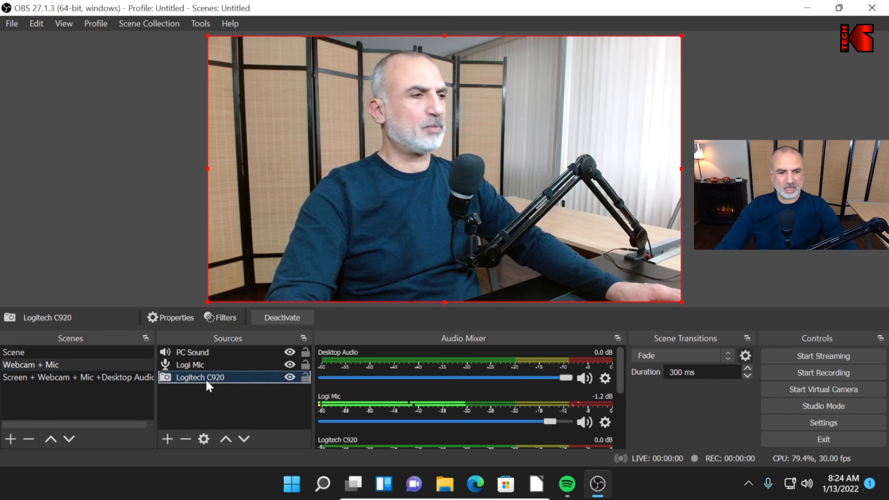
pyautogui.click(175, 319)
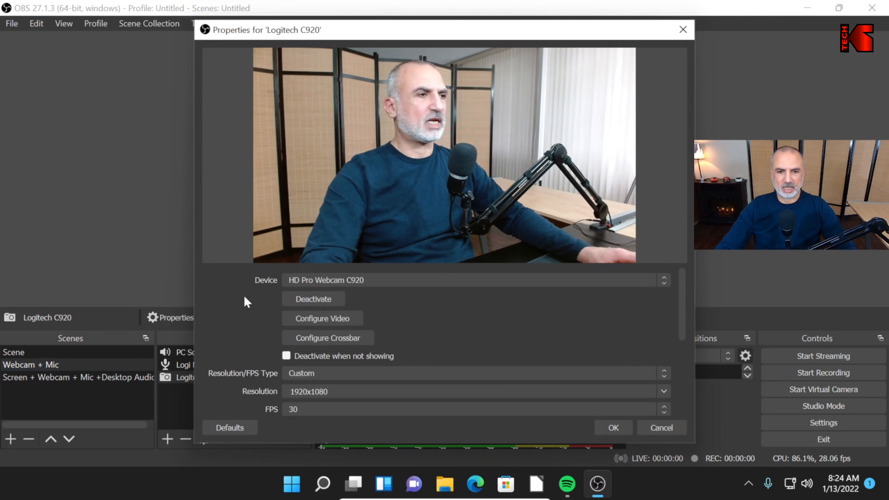
pyautogui.click(308, 319)
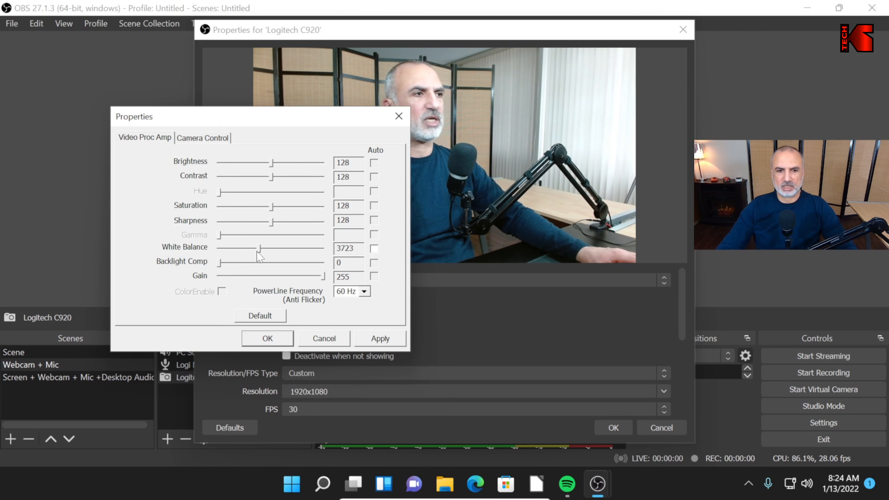
pyautogui.moveTo(270, 250); pyautogui.dragTo(268, 250)
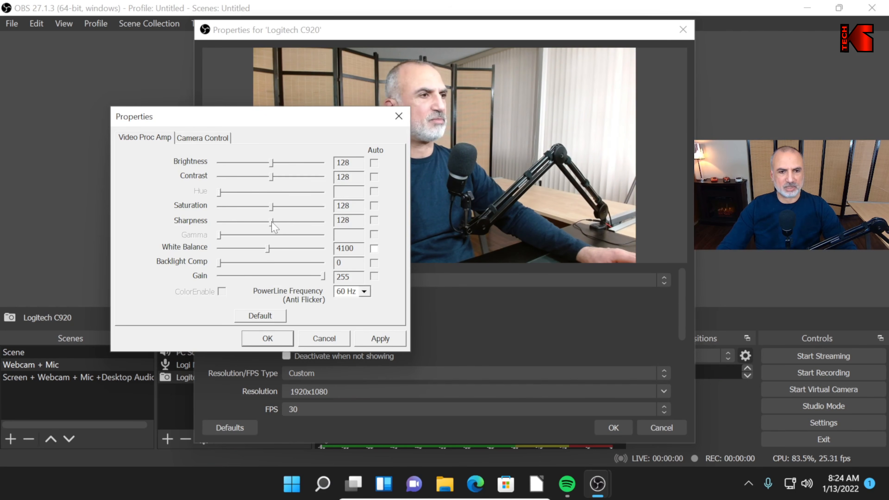
pyautogui.moveTo(272, 221); pyautogui.dragTo(277, 222)
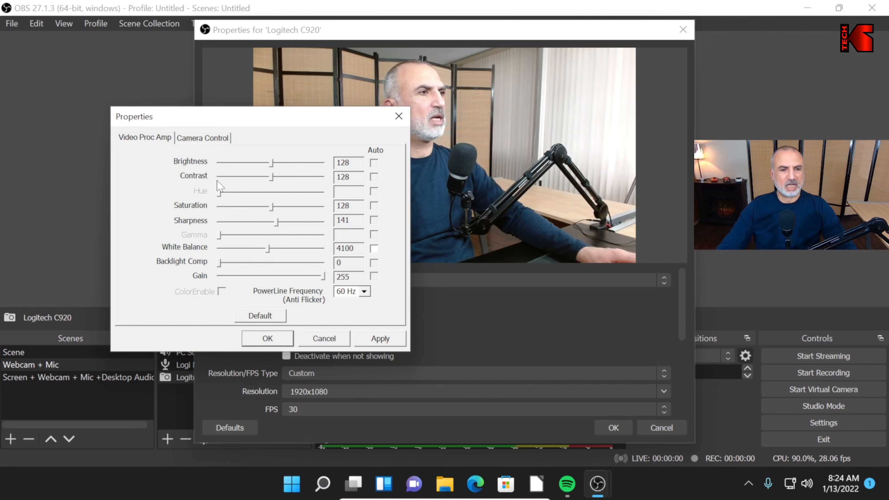
# - Turn off automatic exposure for the webcam and set the exposure to -6
pyautogui.click(203, 138)
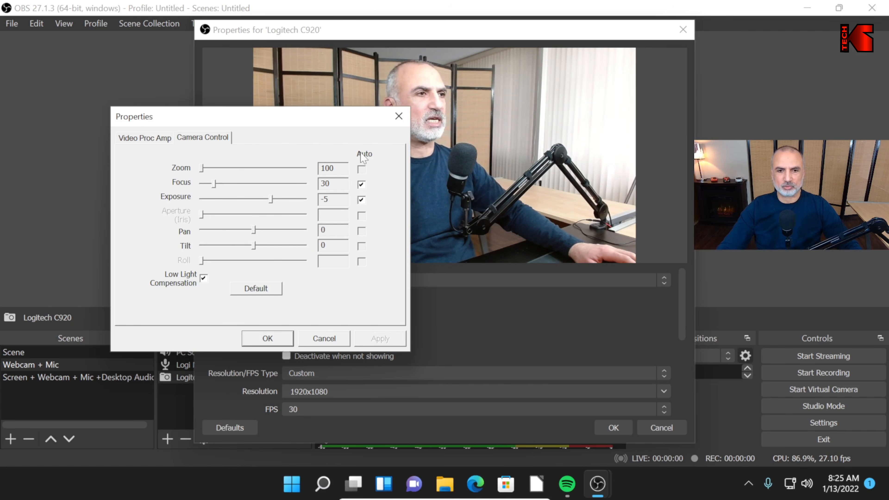
pyautogui.click(361, 200)
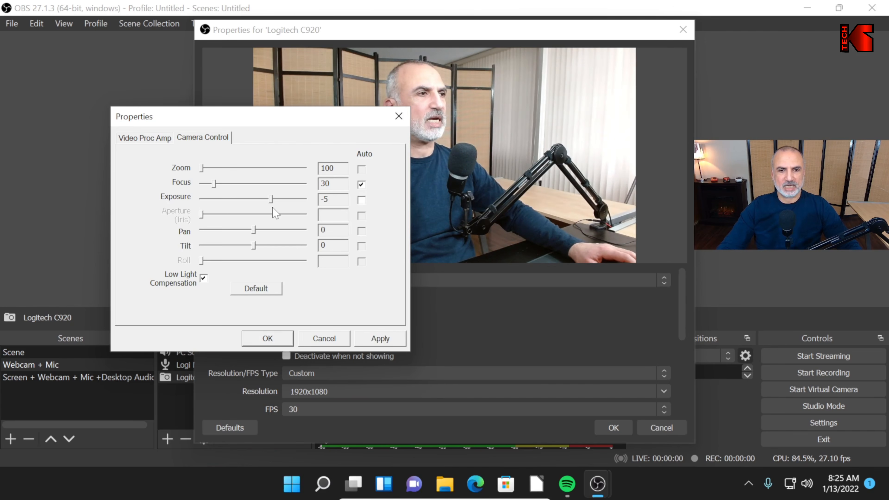
pyautogui.click(268, 201)
pyautogui.click(264, 201)
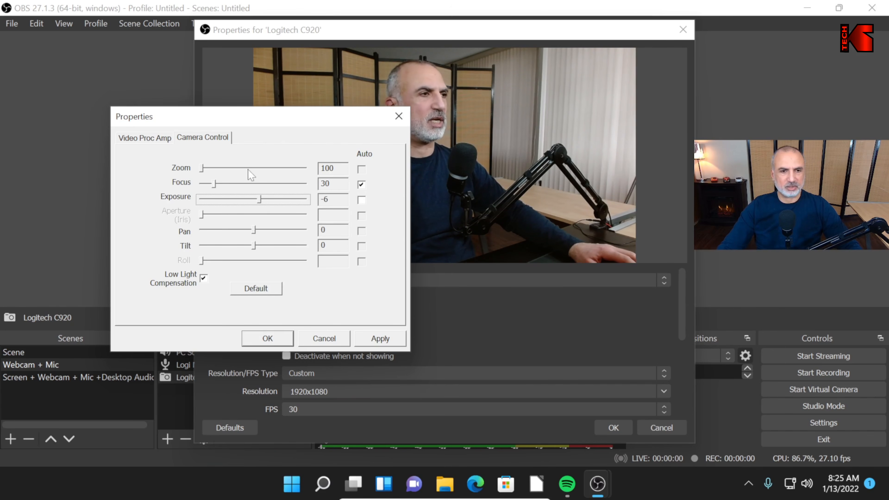
# - Set the webcam's gain to 93 and saturation to 162, and accept the video and source properties
pyautogui.click(142, 139)
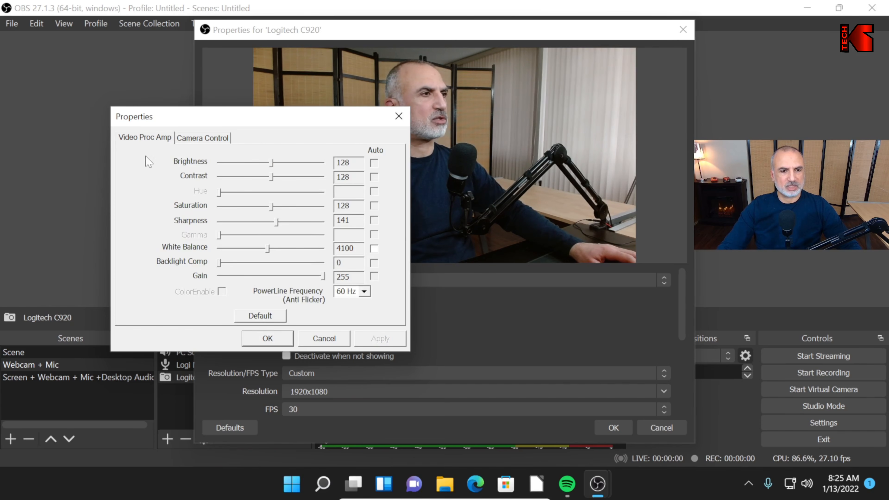
pyautogui.moveTo(324, 277); pyautogui.dragTo(244, 287)
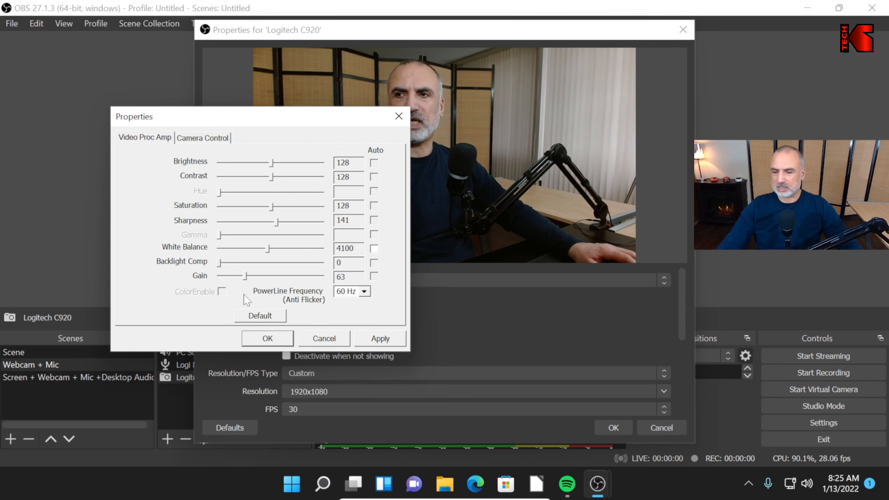
pyautogui.moveTo(251, 280); pyautogui.dragTo(258, 280)
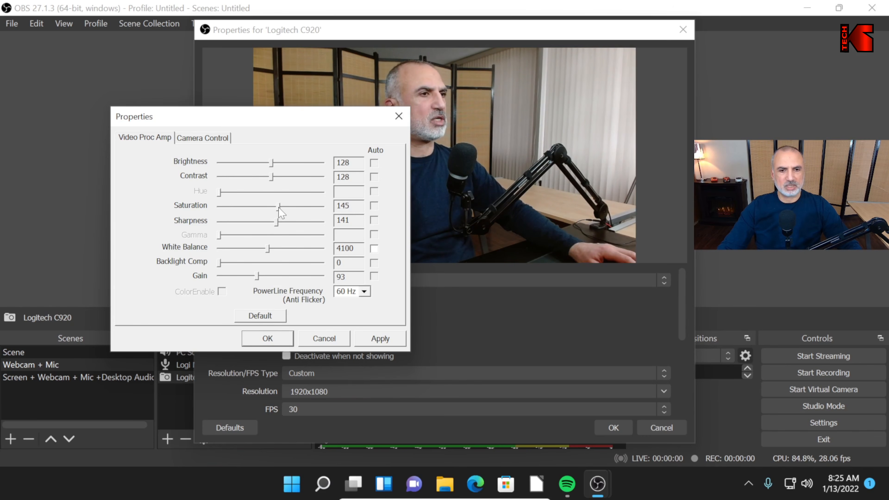
pyautogui.moveTo(280, 208); pyautogui.dragTo(286, 207)
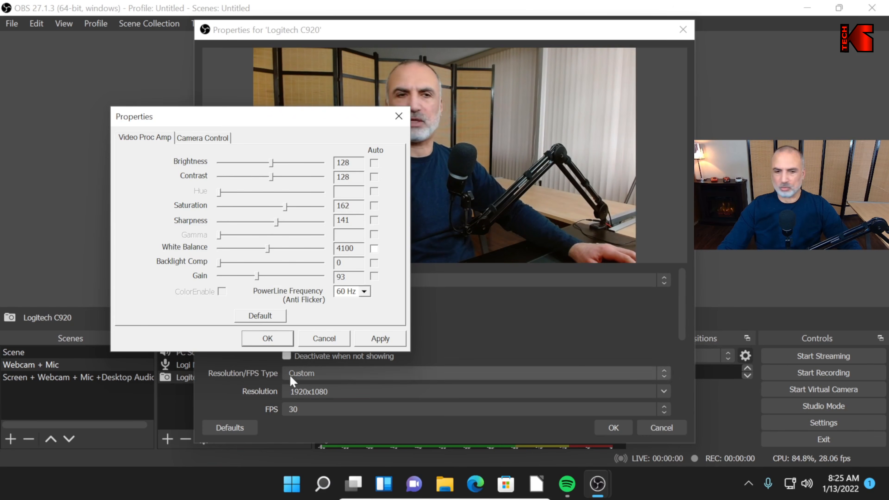
pyautogui.click(278, 341)
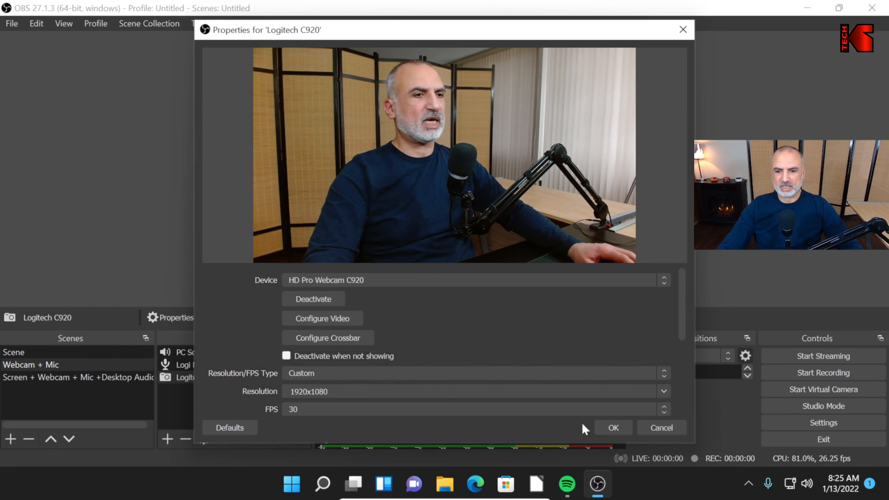
pyautogui.click(607, 429)
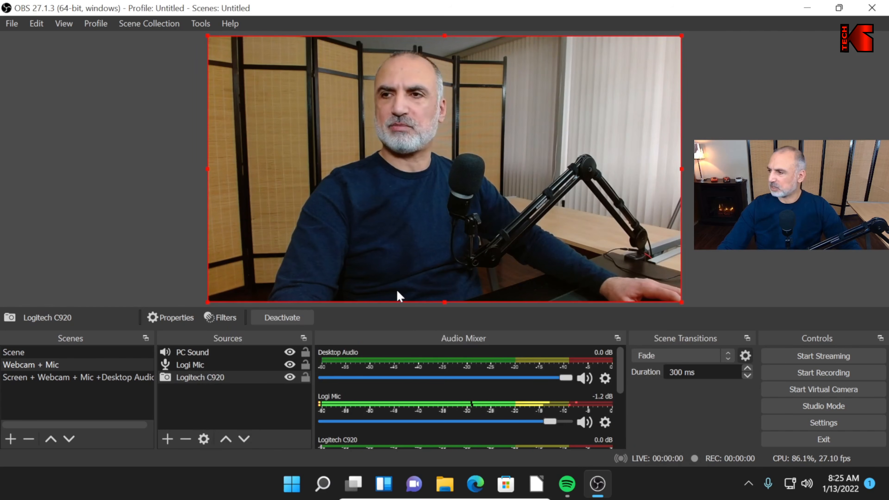